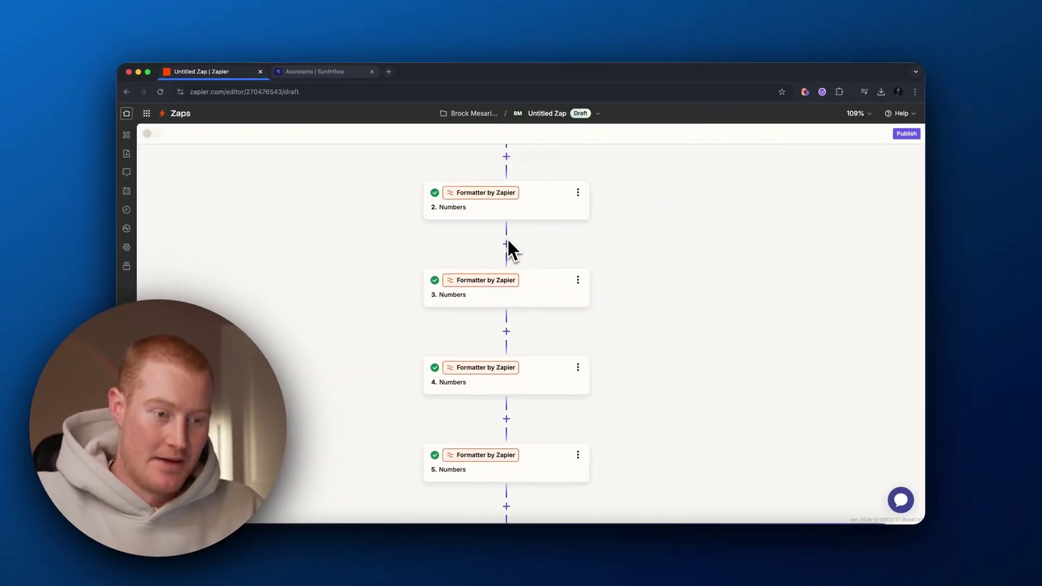
scroll(507, 238, "down", 5)
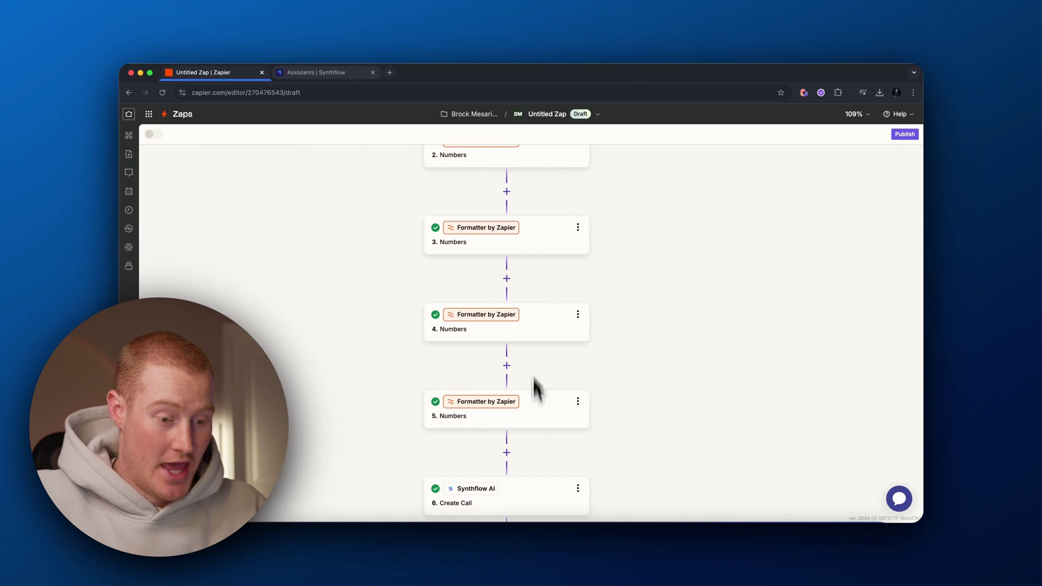
scroll(533, 444, "up", 5)
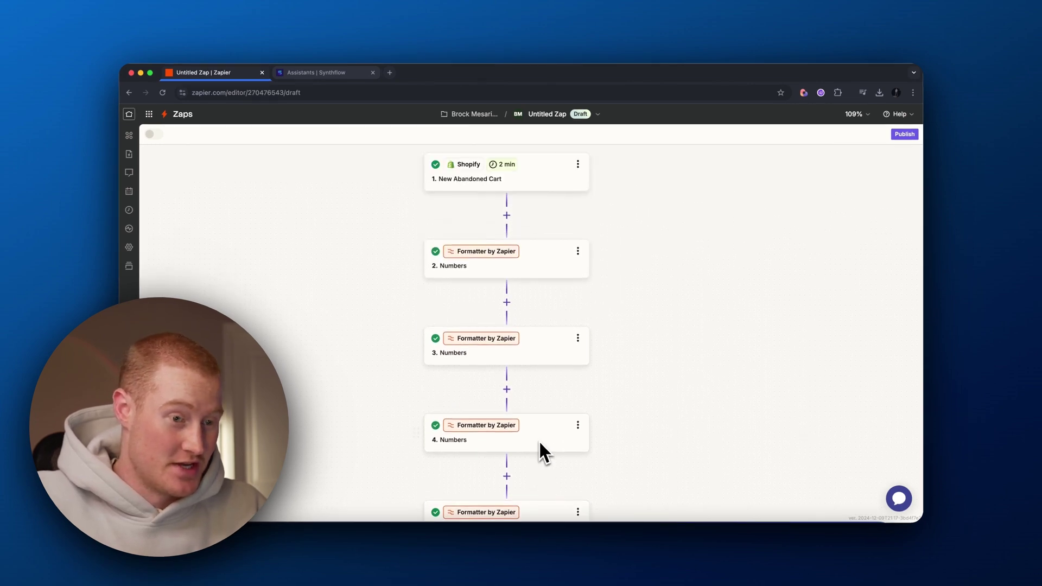
Check the Synthflow assistant's recent calls and open the Zaps list in a new tab
left_click(305, 73)
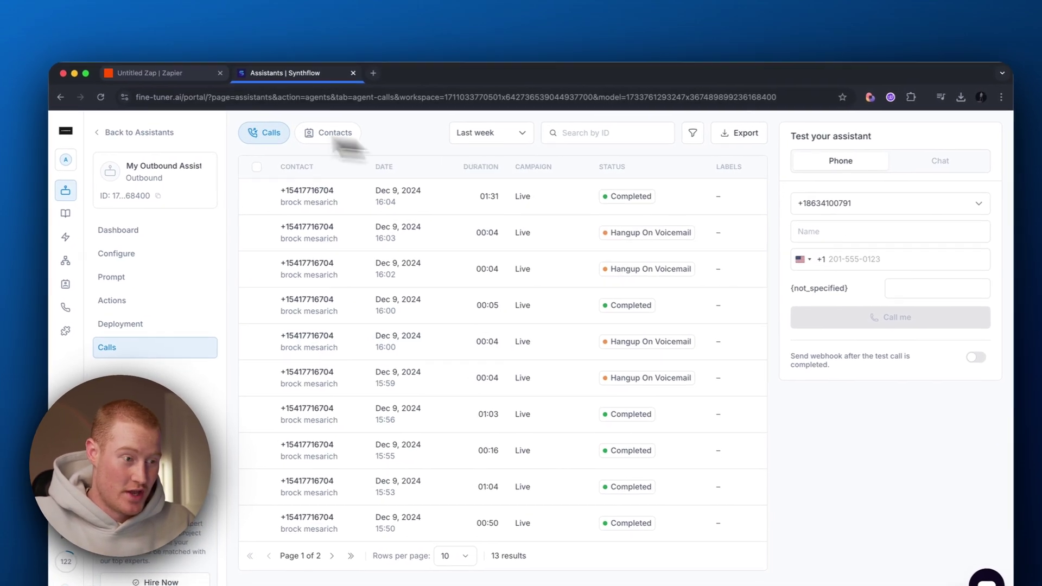
key("super+t")
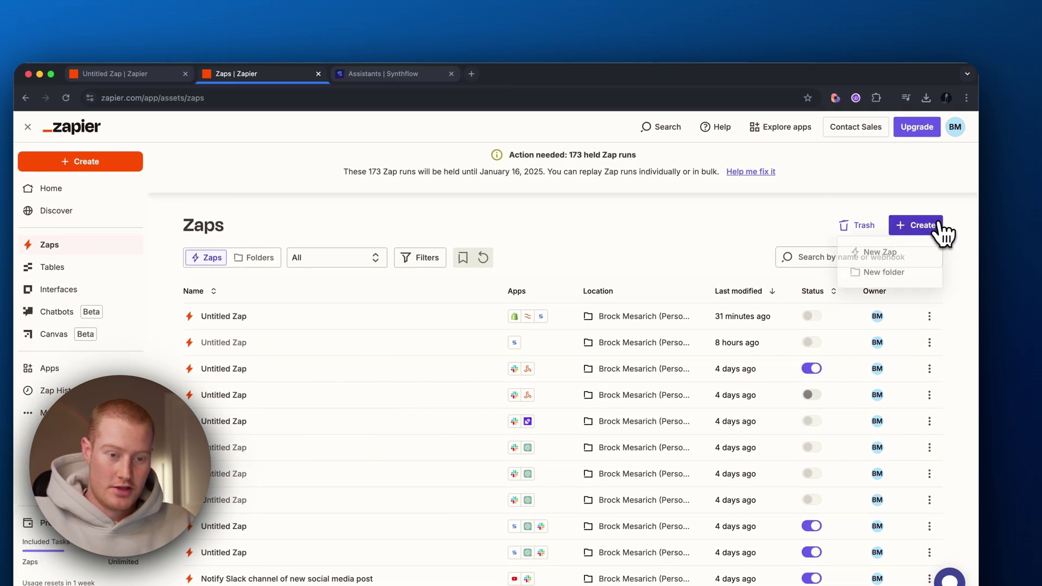
Create a new Zap triggered by Shopify's New Abandoned Cart event
left_click(879, 254)
left_click(509, 358)
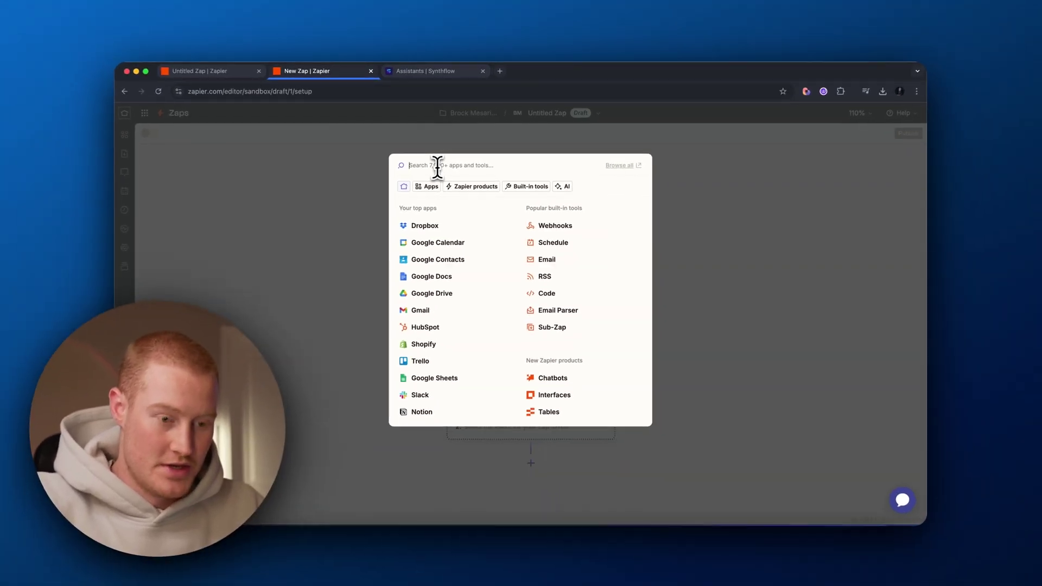
type("shopify")
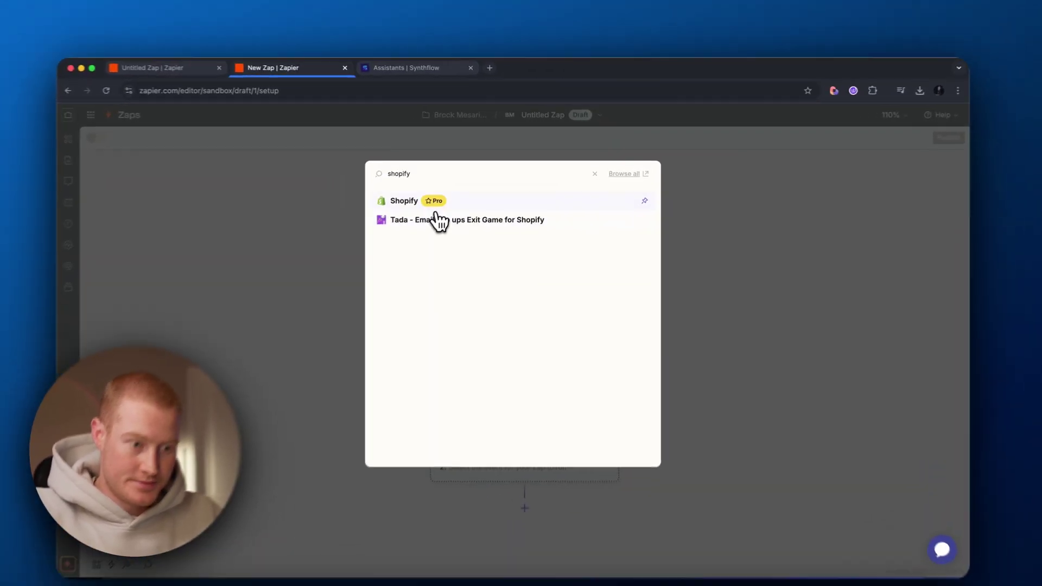
left_click(404, 200)
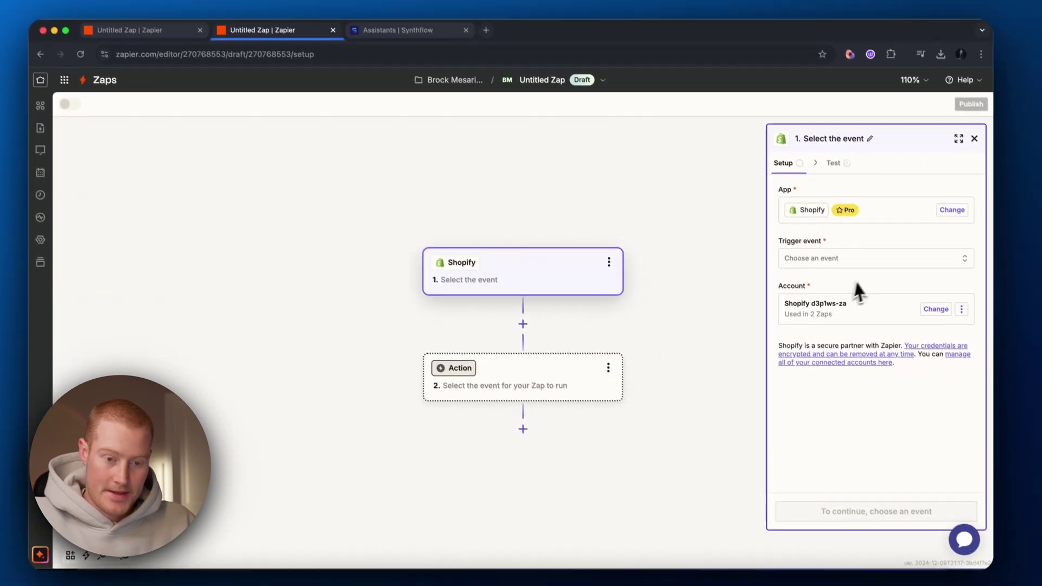
left_click(867, 250)
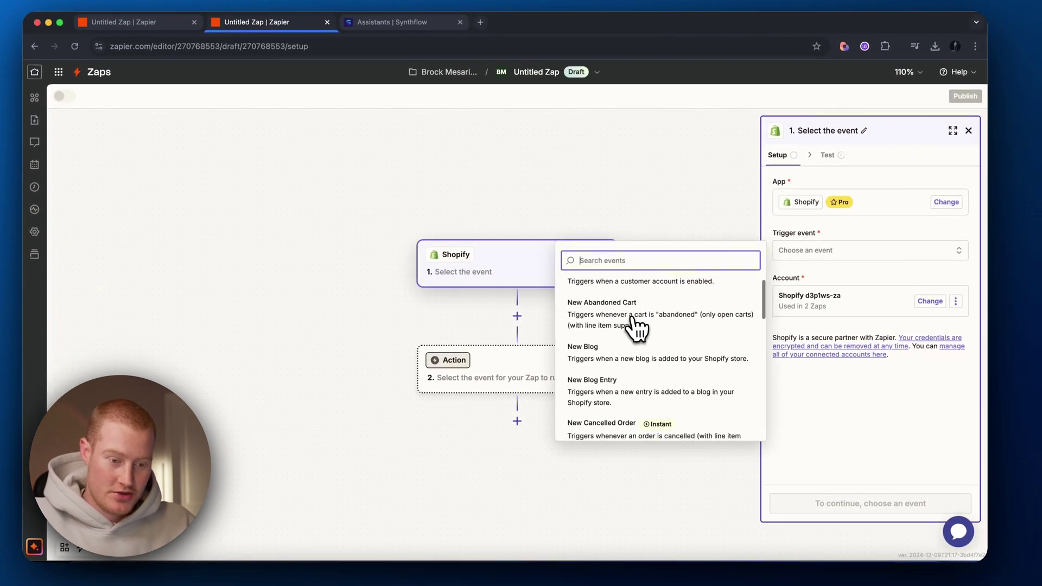
left_click(627, 314)
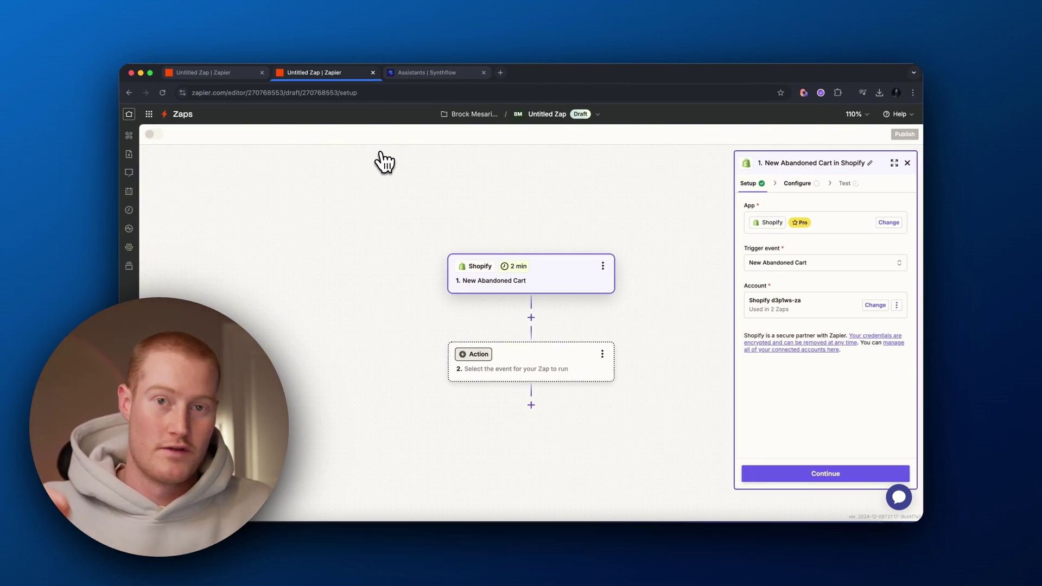
Set Abandoned Cart Age to 0.01 hours, test the trigger, and continue with the selected cart
left_click(851, 474)
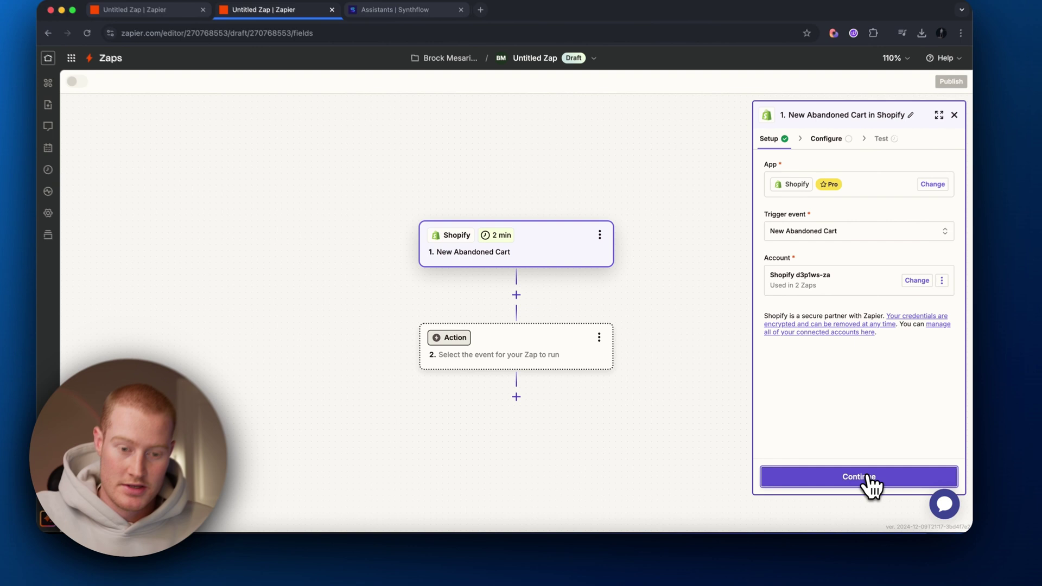
type("0.01")
double_click(814, 231)
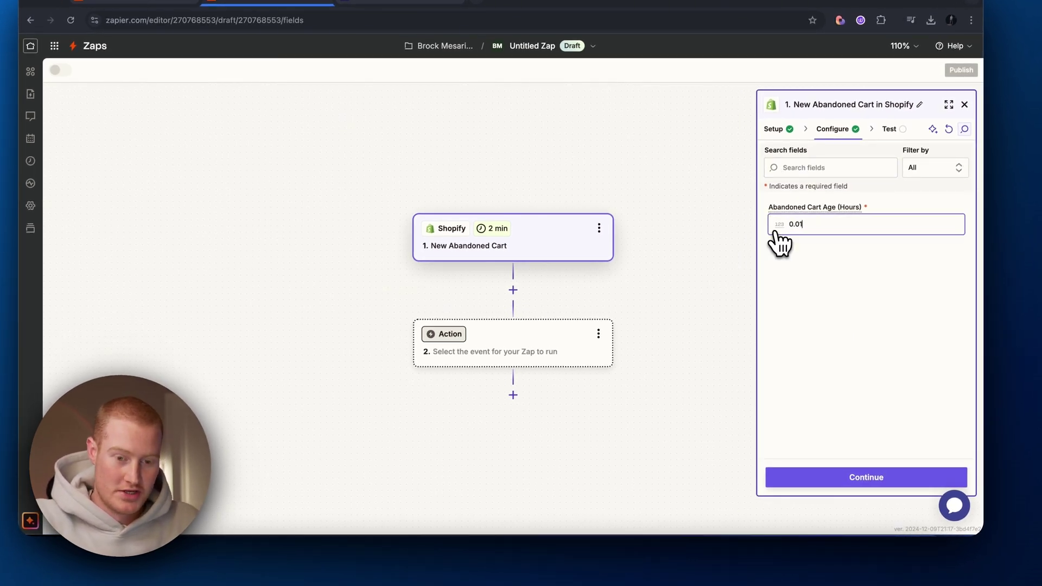
left_click(855, 477)
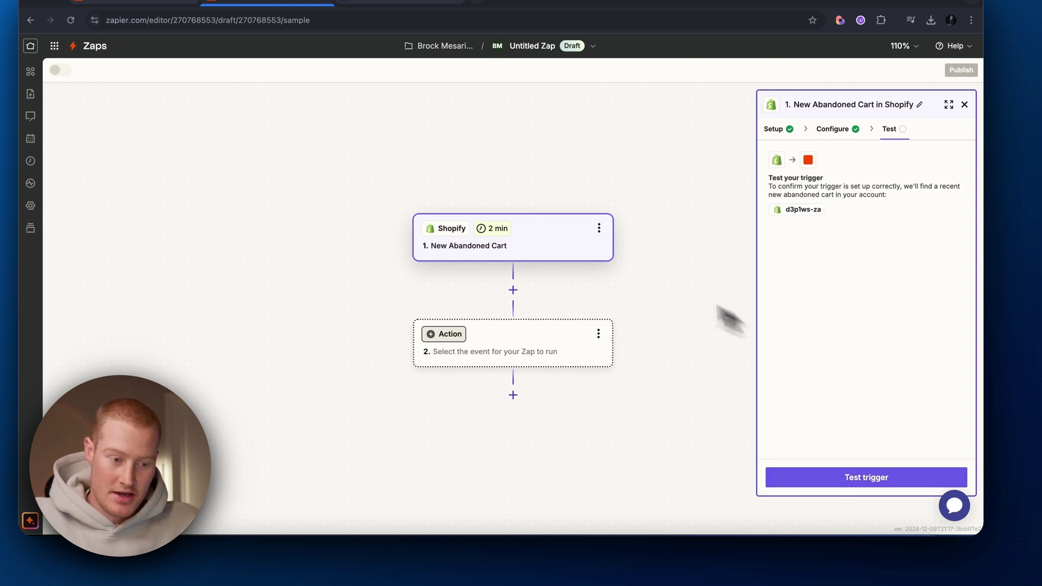
left_click(847, 478)
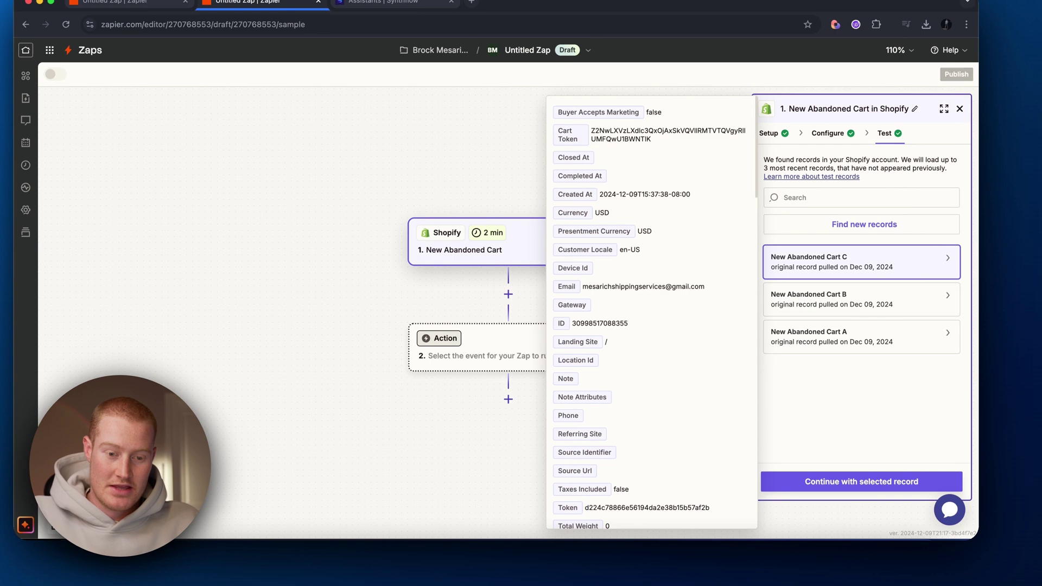
scroll(665, 293, "down", 5)
scroll(667, 295, "down", 5)
scroll(670, 291, "down", 5)
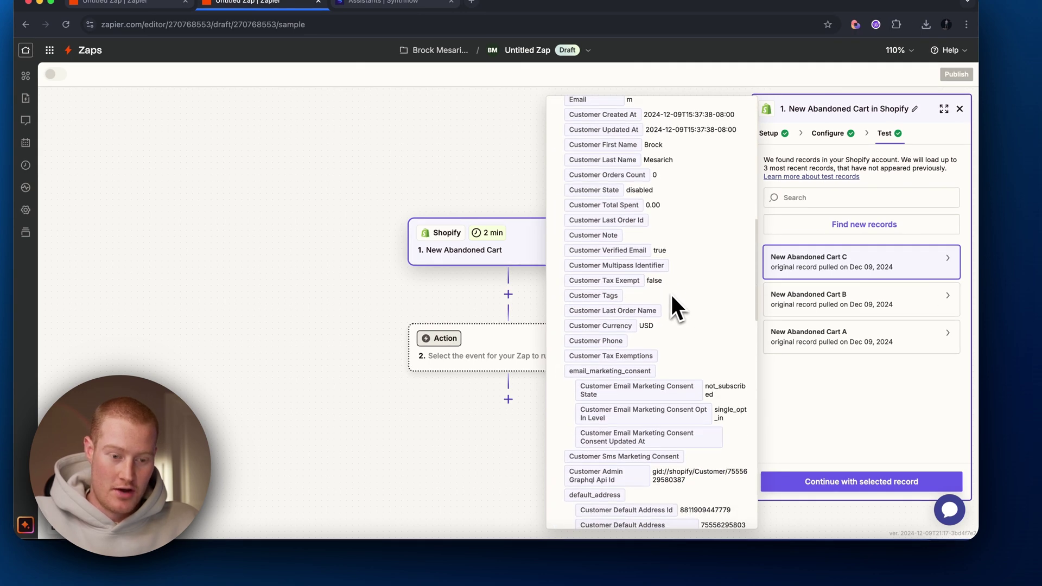
scroll(676, 295, "down", 5)
scroll(678, 296, "up", 10)
left_click(903, 481)
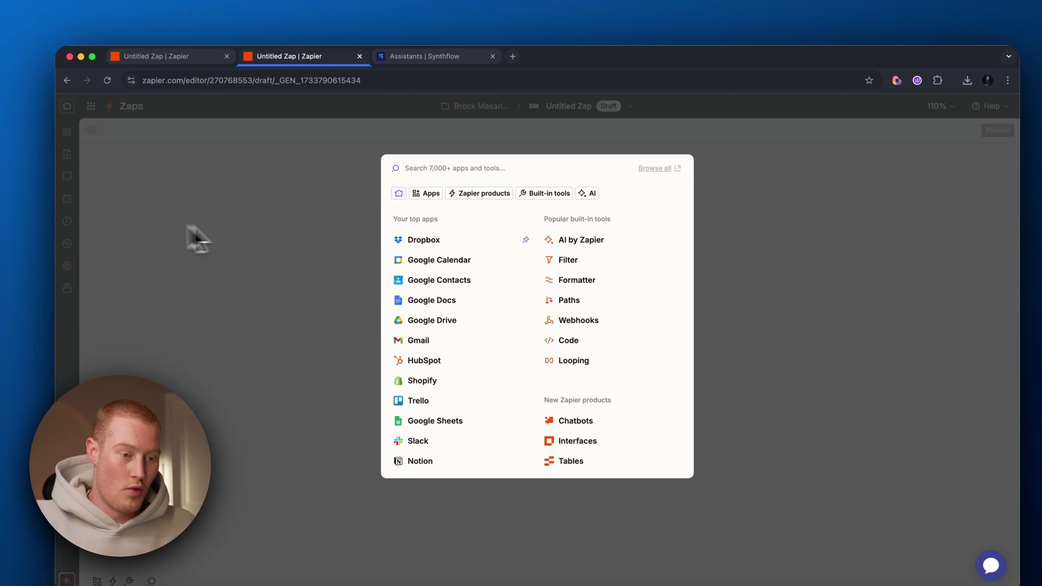
type("fomratter")
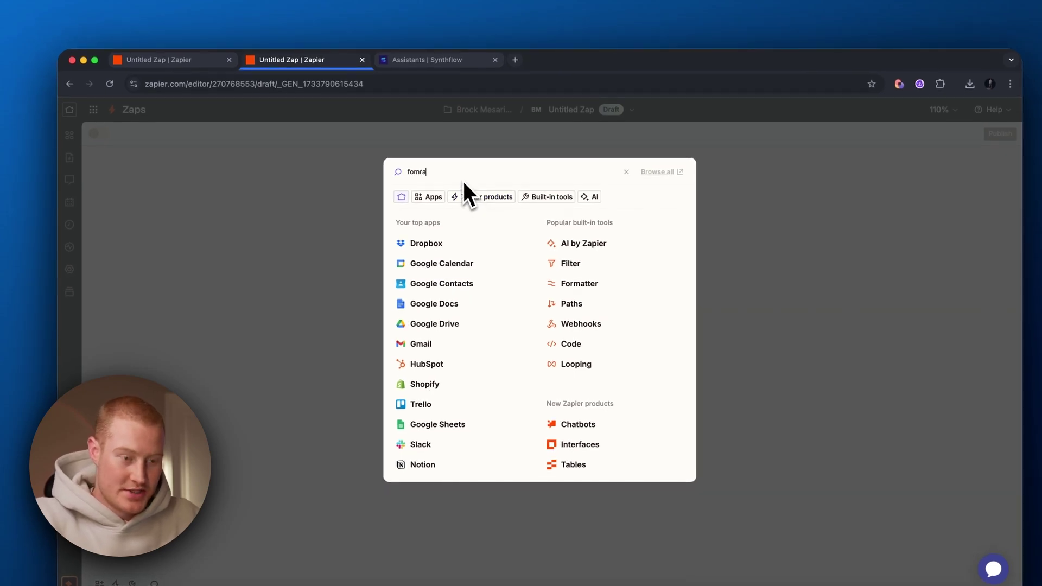
Make step 2 a Formatter step with the Numbers event
key("BackSpace")
key("BackSpace")
key("BackSpace")
type("rmatt")
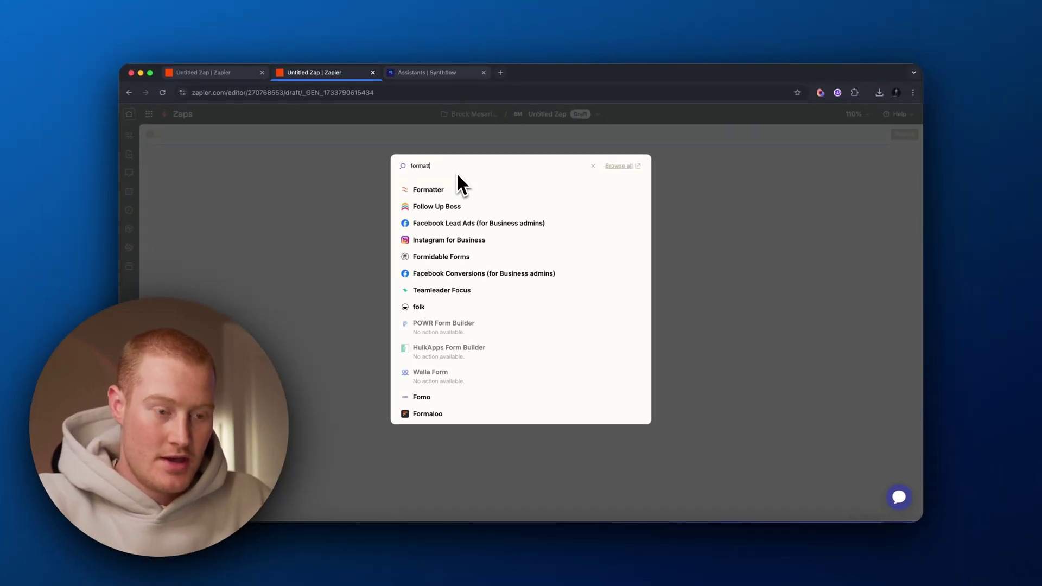
type("er")
left_click(444, 186)
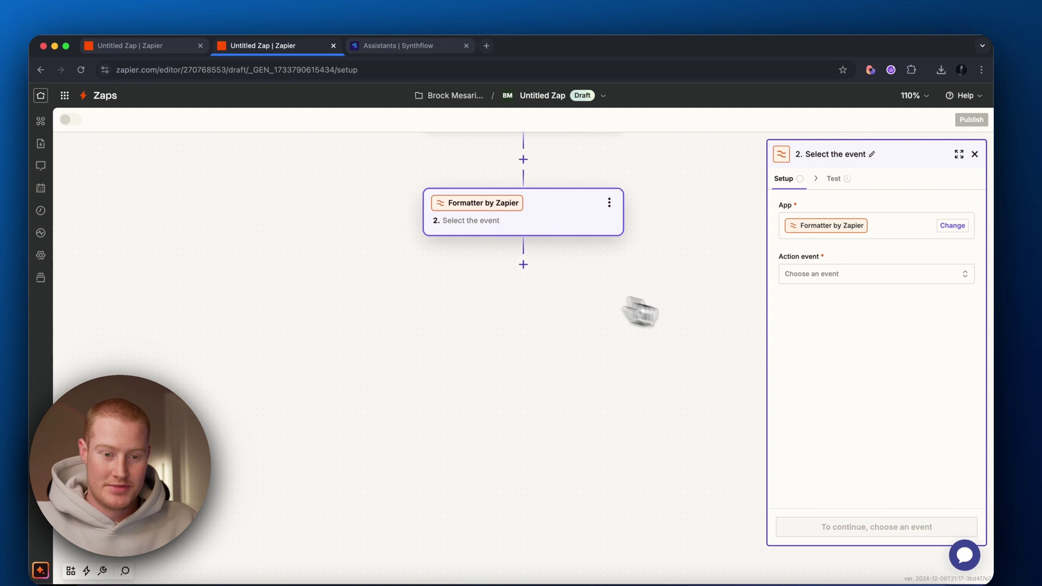
left_click(824, 238)
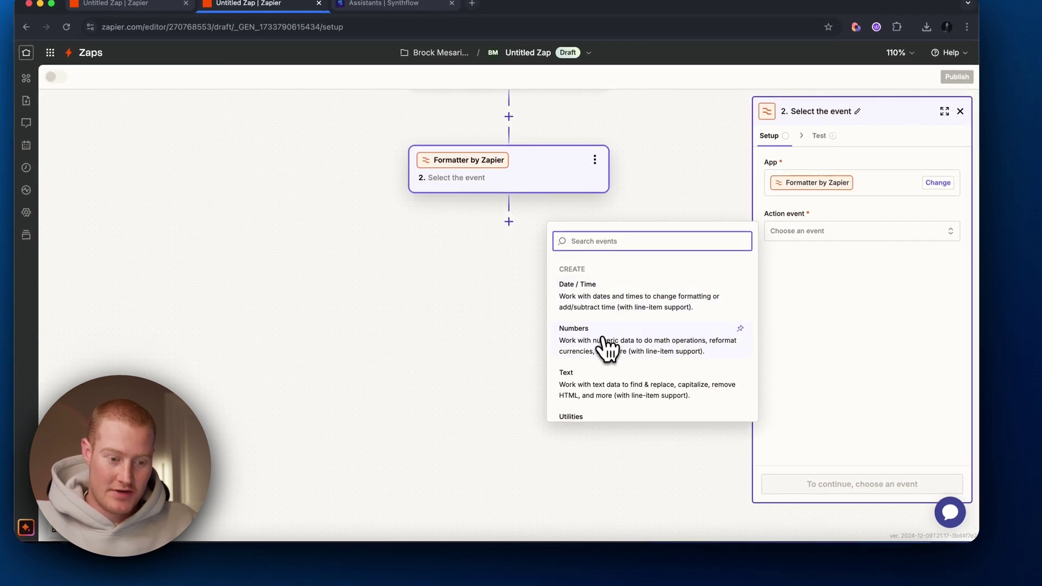
left_click(608, 342)
left_click(896, 475)
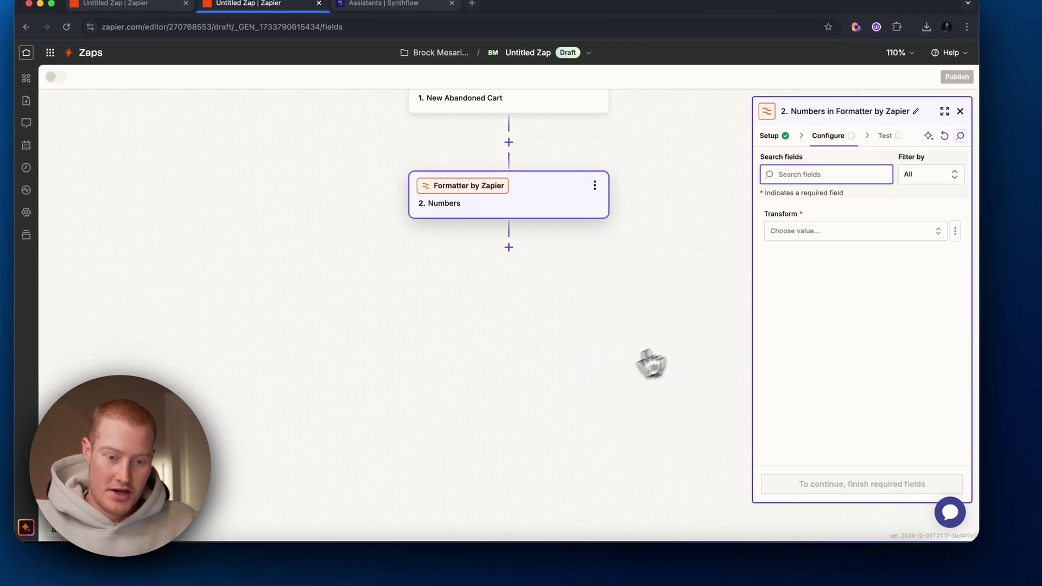
Format the billing address phone number as E164 and test the step
left_click(847, 231)
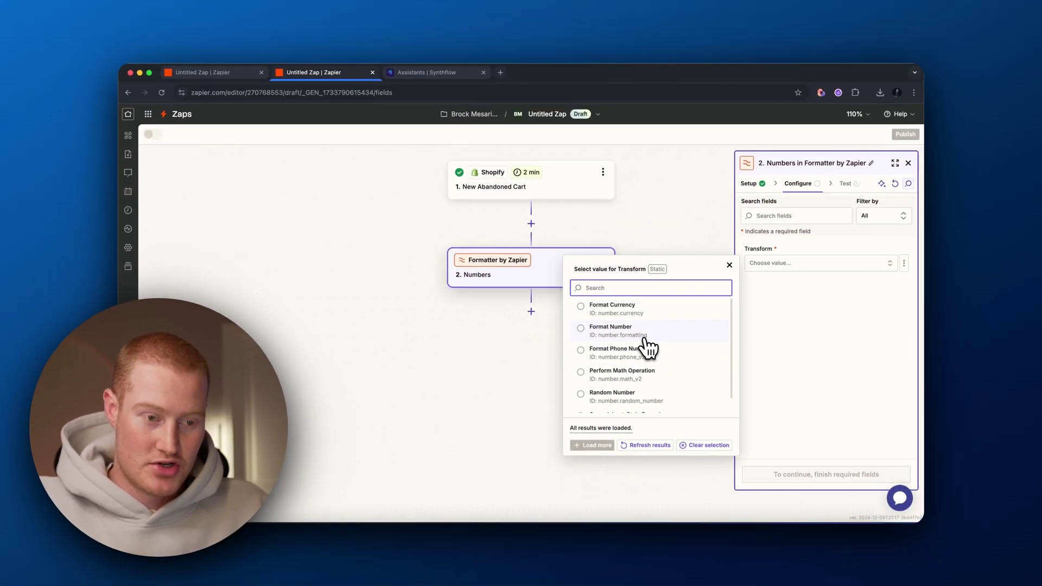
left_click(619, 335)
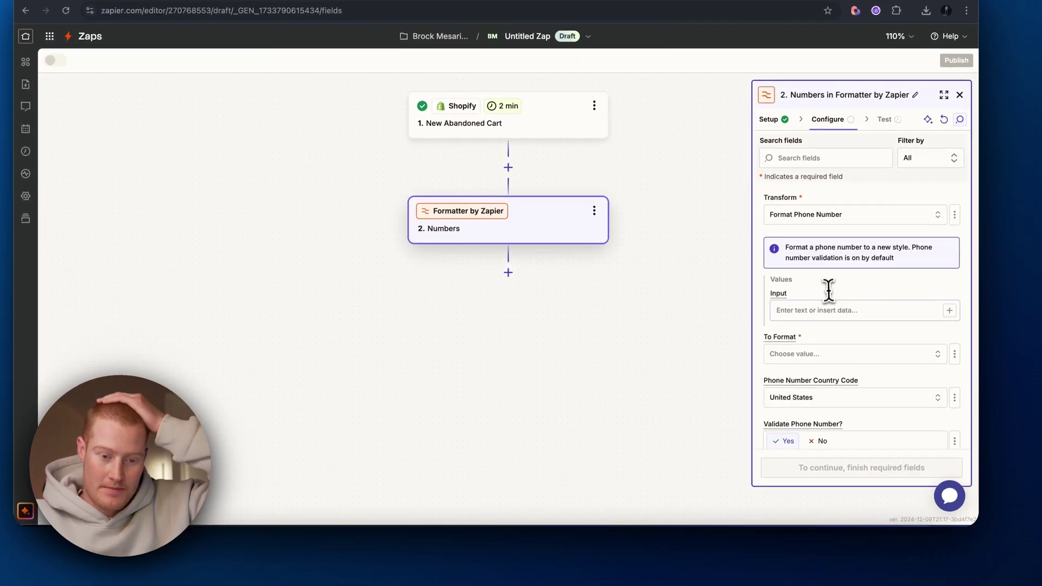
left_click(830, 311)
type("/")
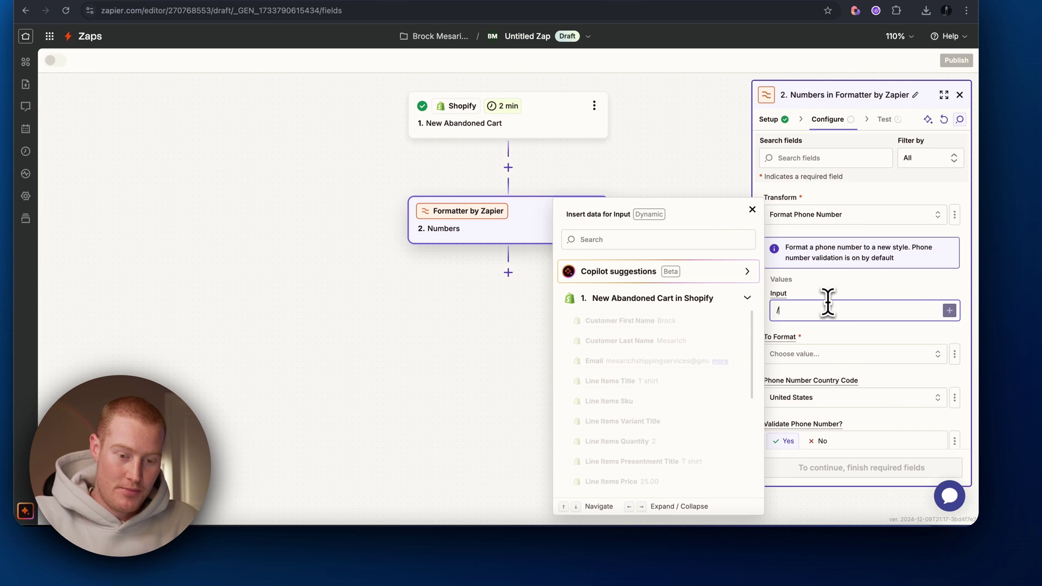
scroll(674, 352, "down", 5)
scroll(643, 358, "down", 5)
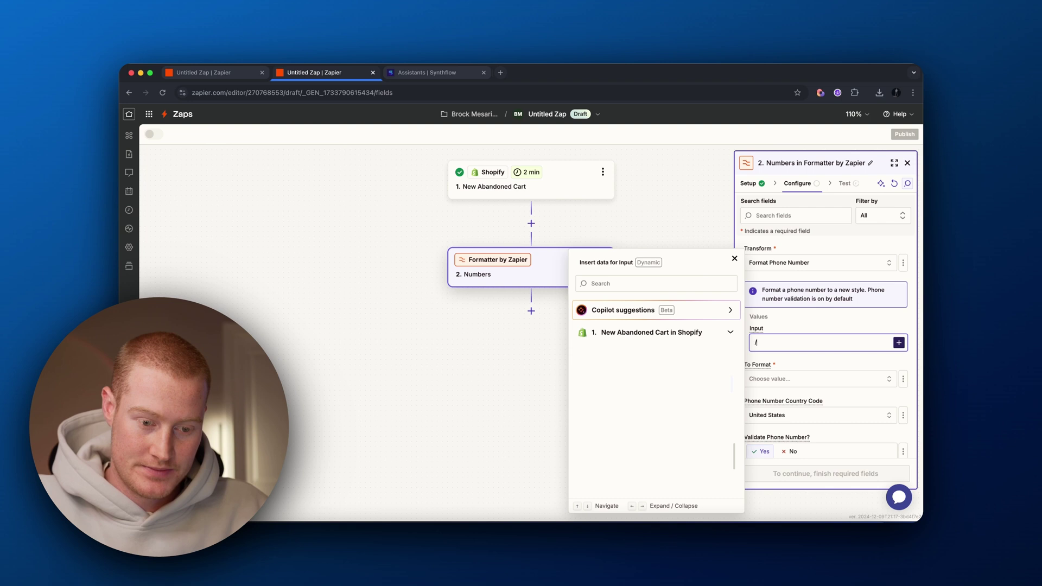
left_click(652, 332)
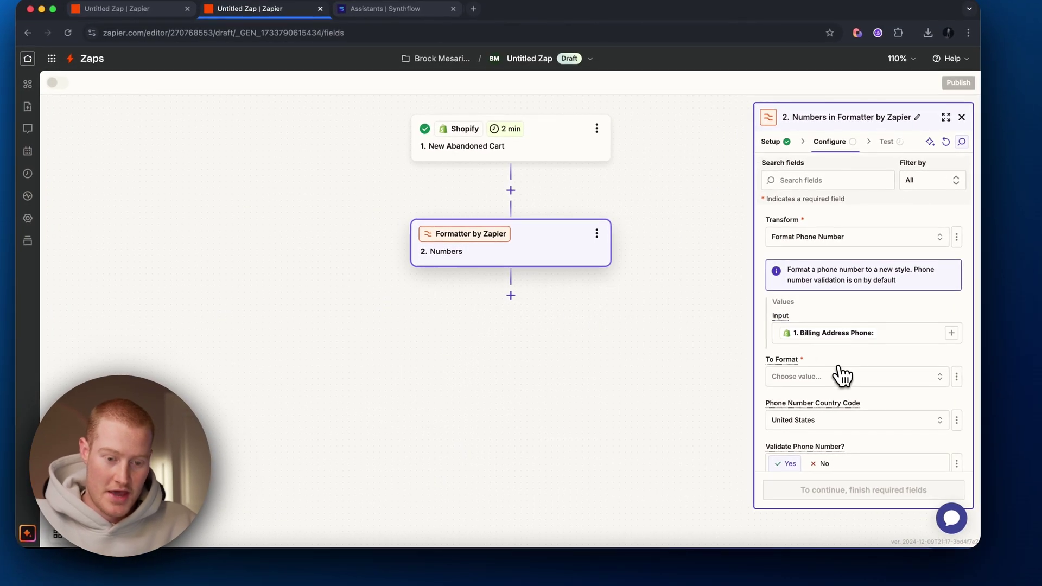
left_click(839, 376)
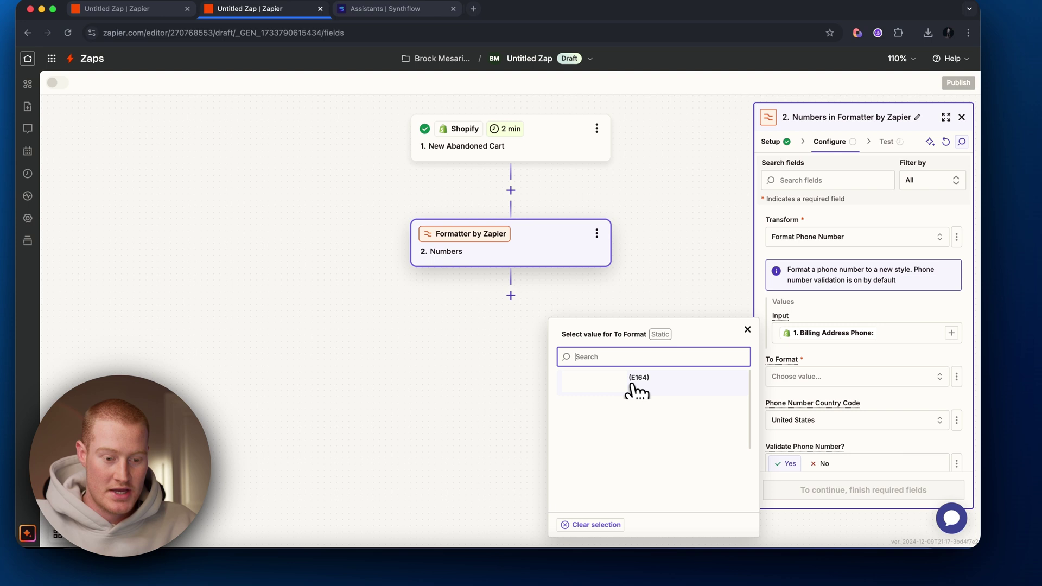
left_click(652, 380)
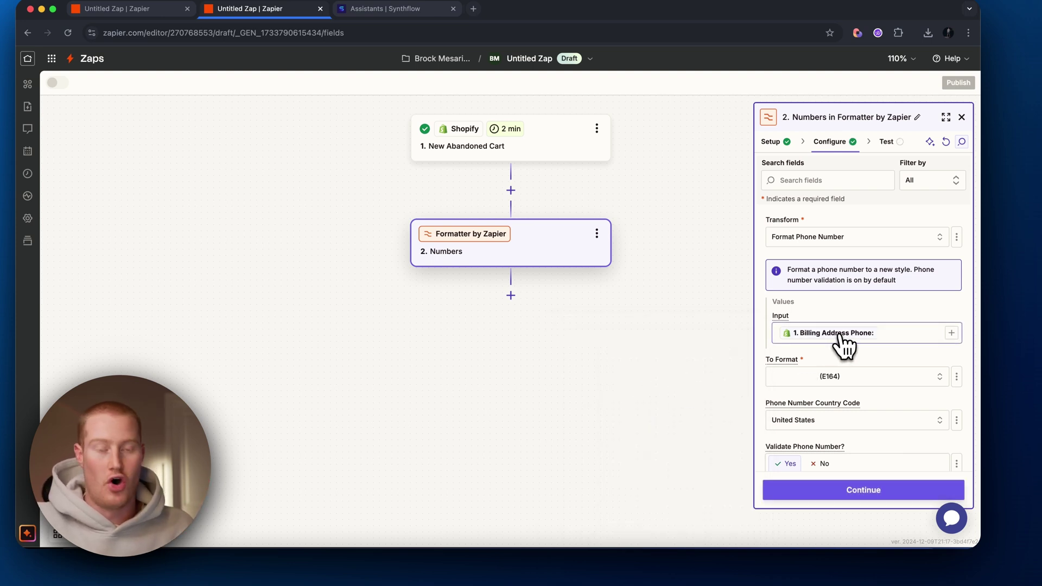
scroll(836, 364, "down", 1)
left_click(851, 480)
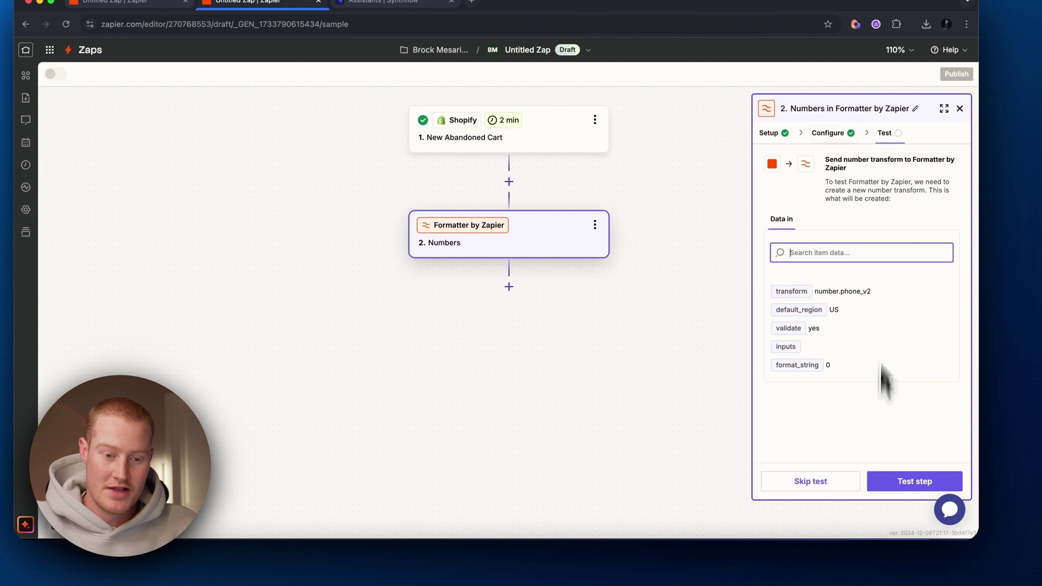
left_click(899, 484)
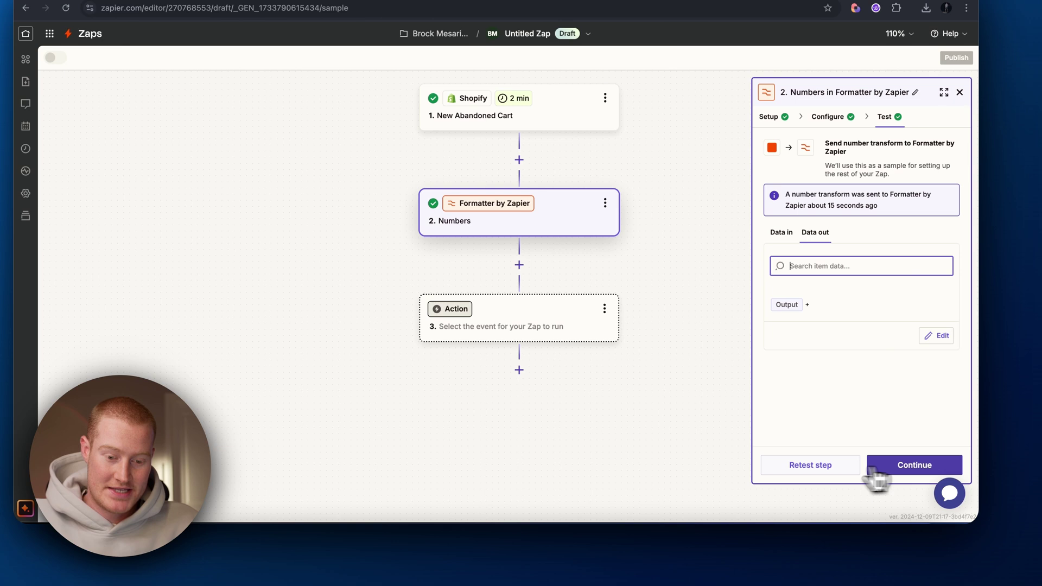
Set step 3 to Formatter Numbers with the Perform Math Operation transform
left_click(822, 465)
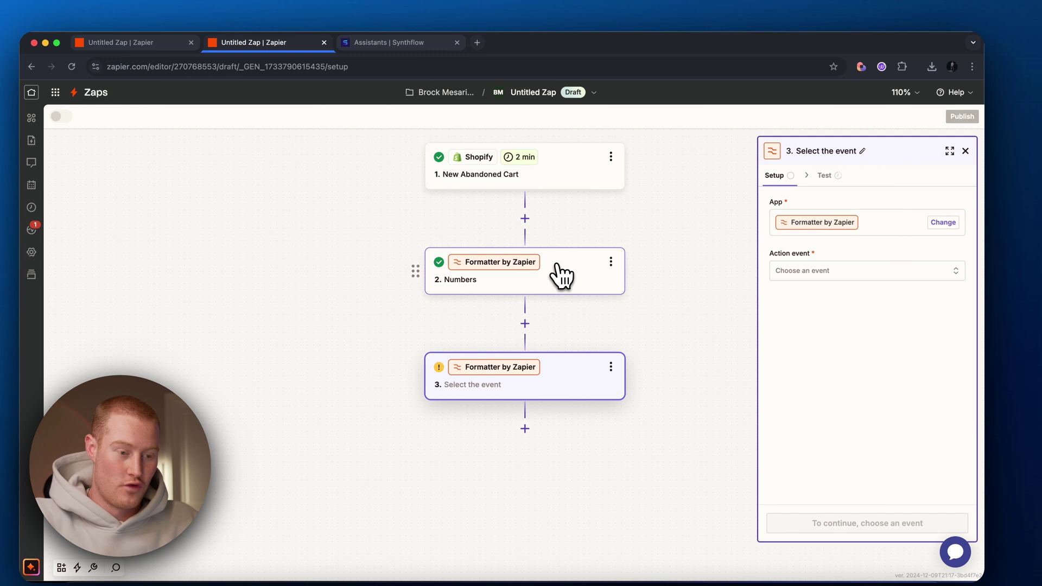
left_click(827, 270)
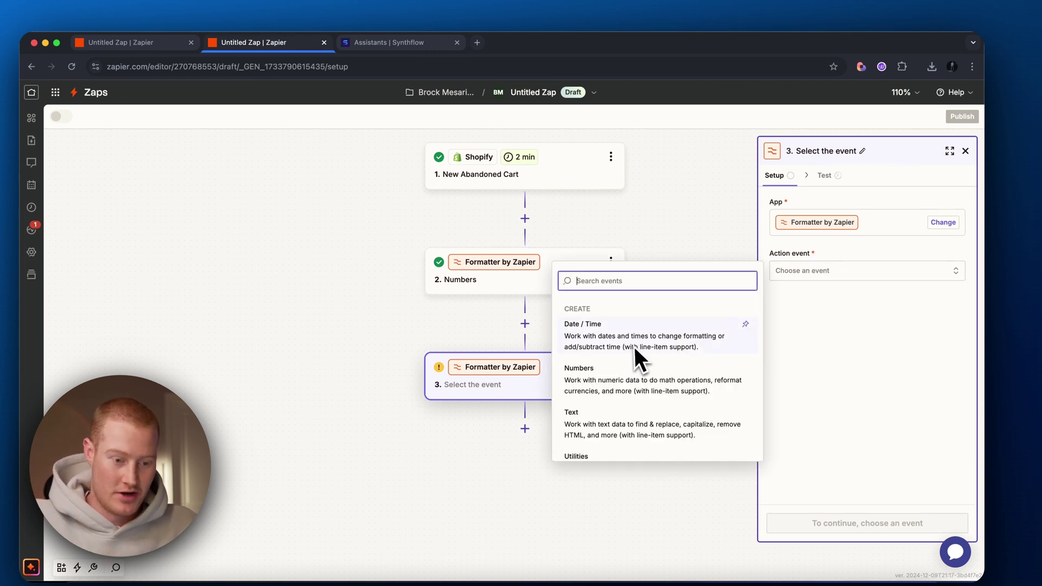
left_click(627, 377)
left_click(851, 289)
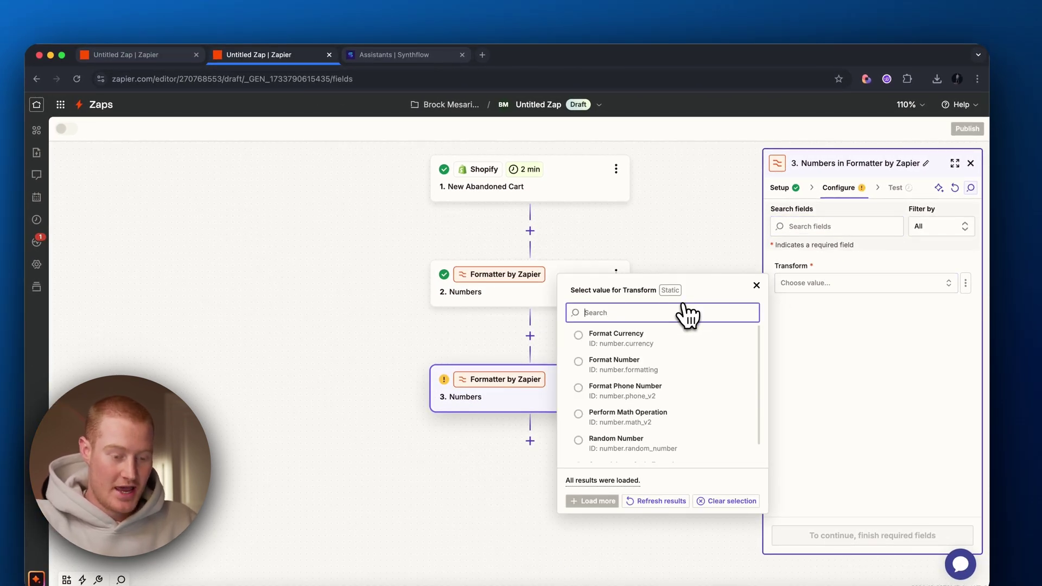
type("perf")
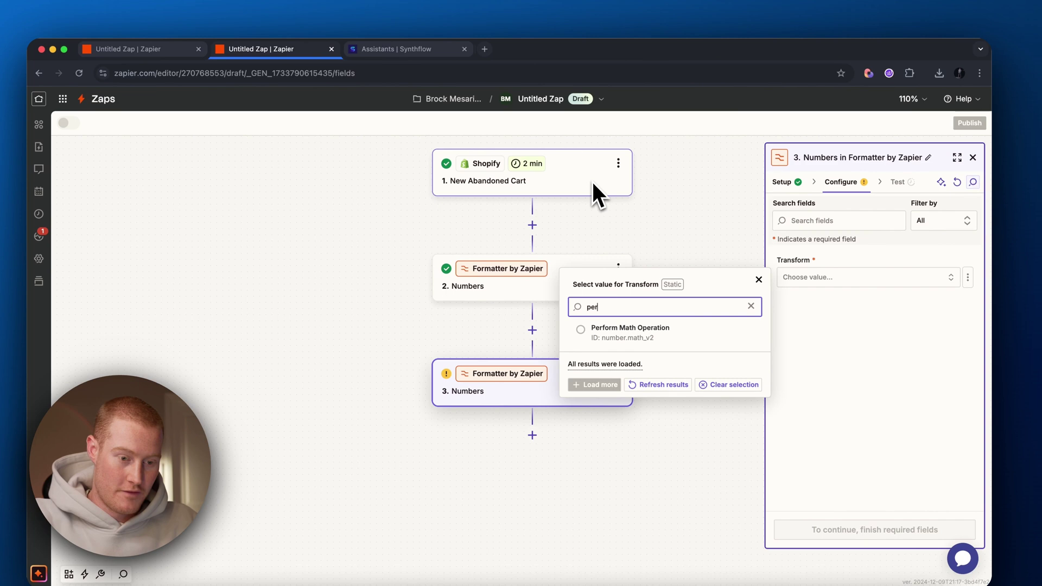
key("Return")
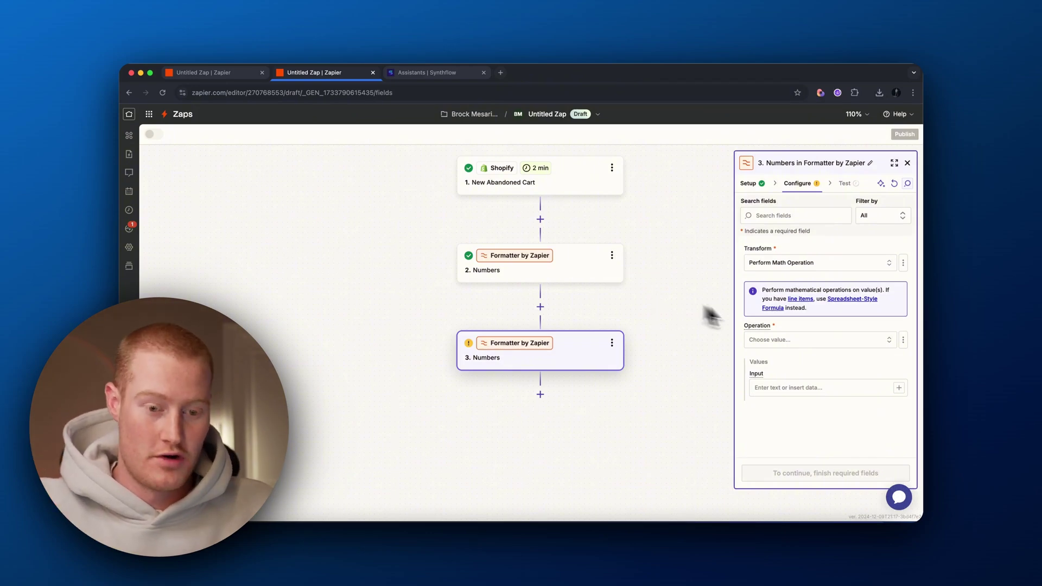
Multiply 60% by the cart's Total Price and test the step, getting 30
left_click(814, 340)
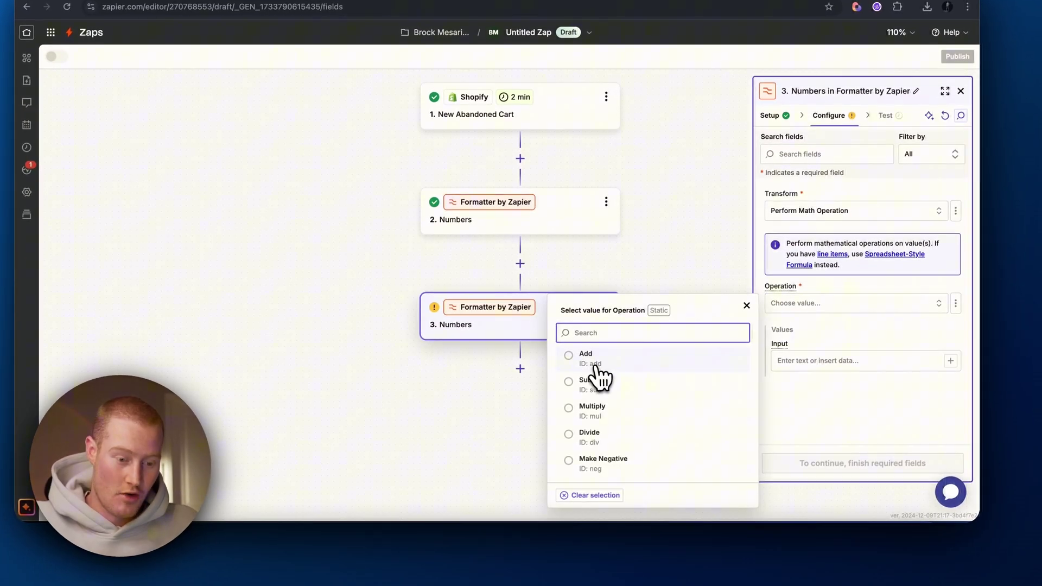
left_click(608, 411)
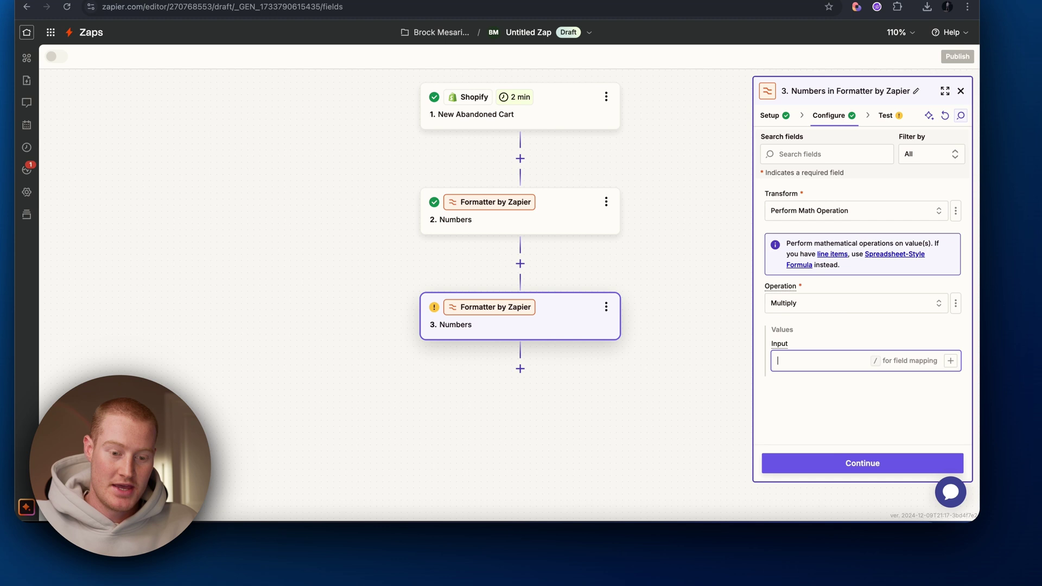
type("/")
left_click(653, 466)
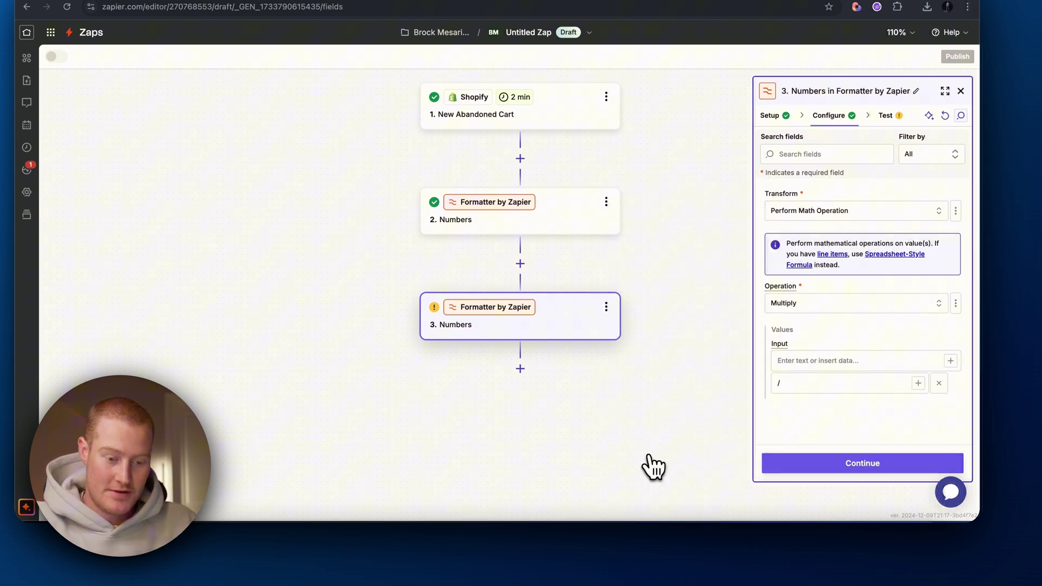
type("/")
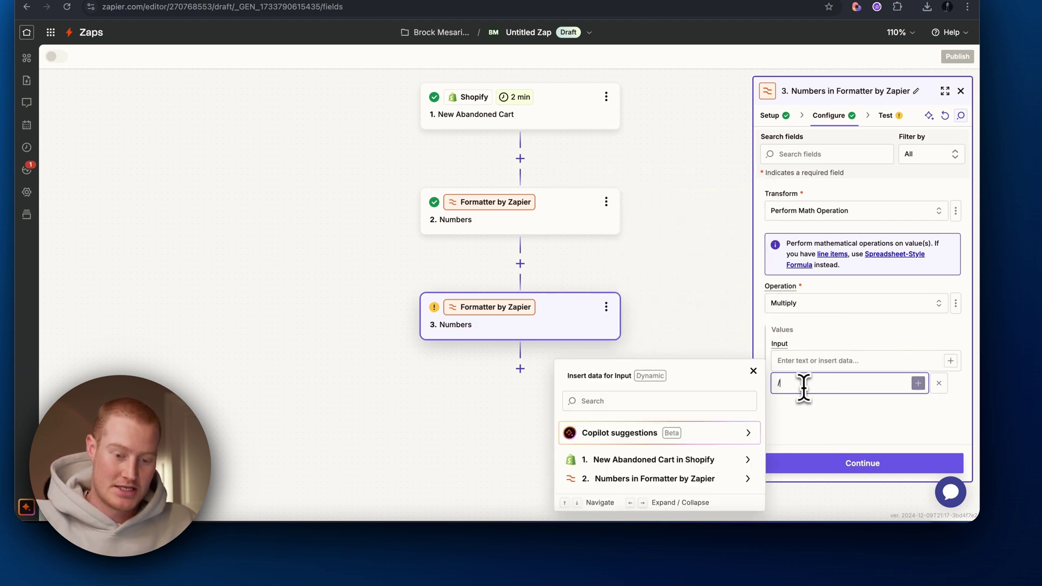
left_click(653, 459)
scroll(647, 325, "down", 3)
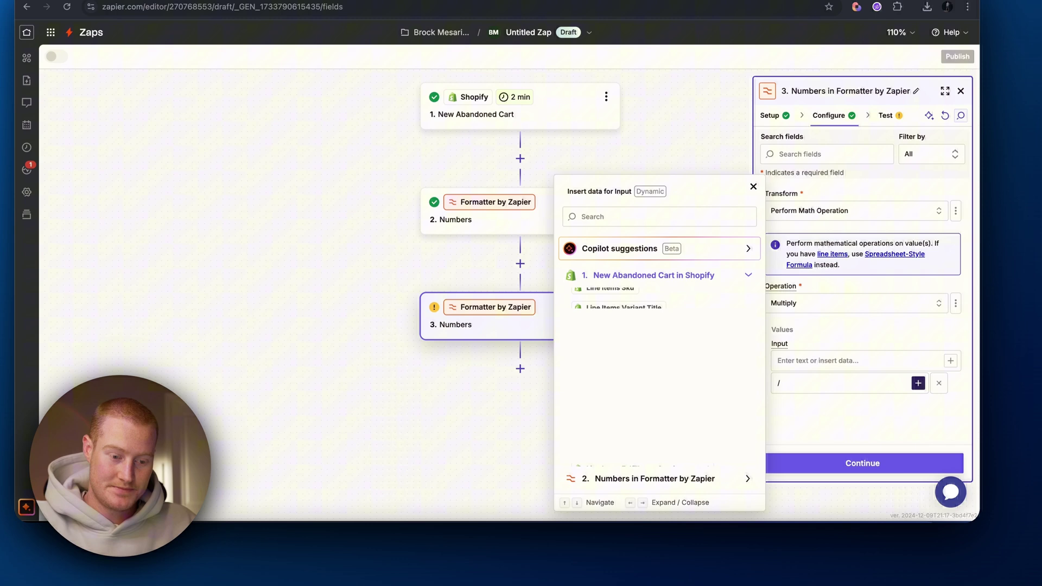
scroll(647, 326, "down", 3)
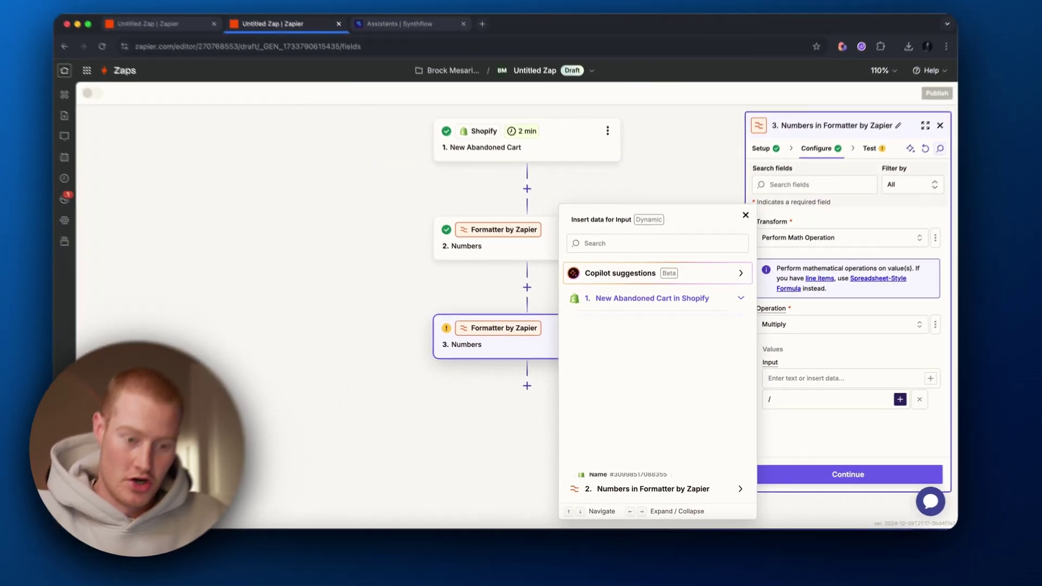
left_click(651, 456)
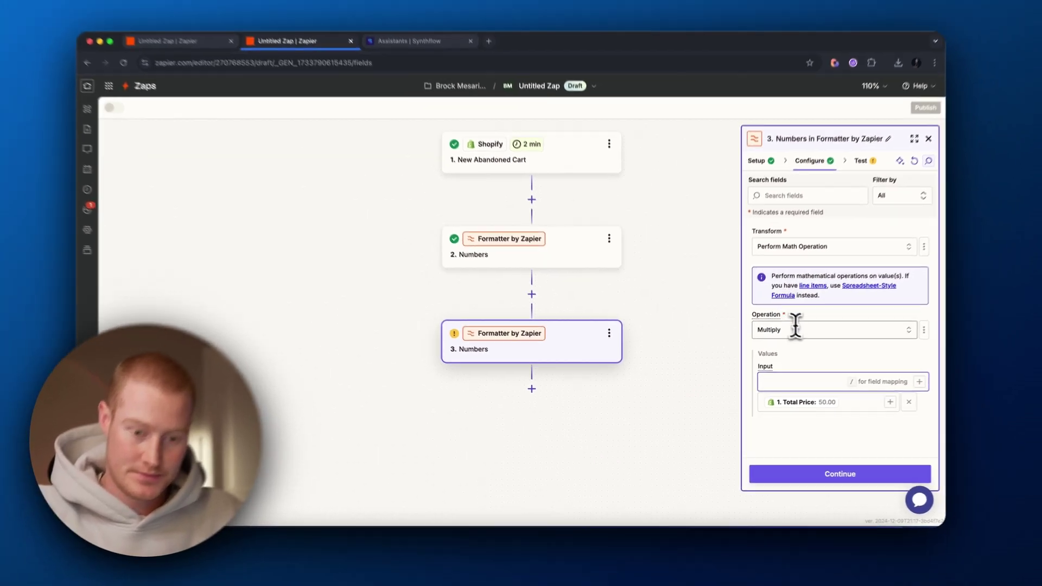
type("60")
left_click(847, 489)
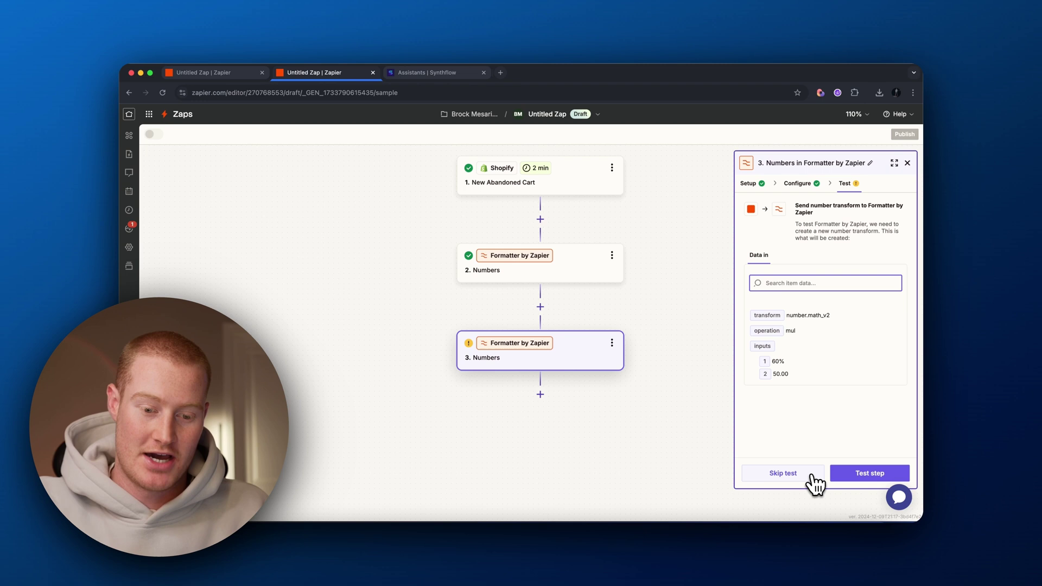
left_click(869, 473)
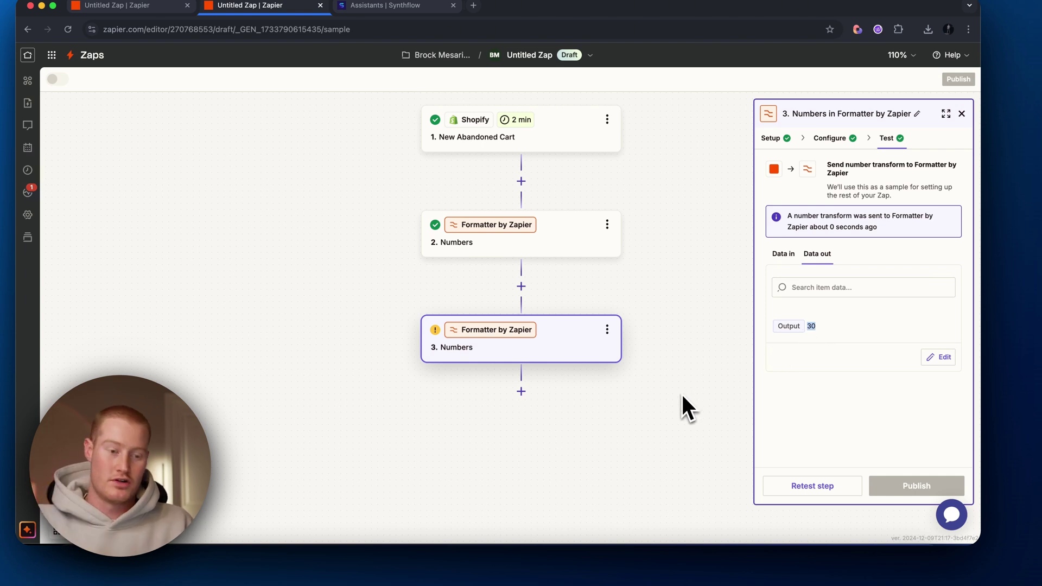
Add a fourth Formatter Numbers step using the Format Currency transform
left_click(521, 392)
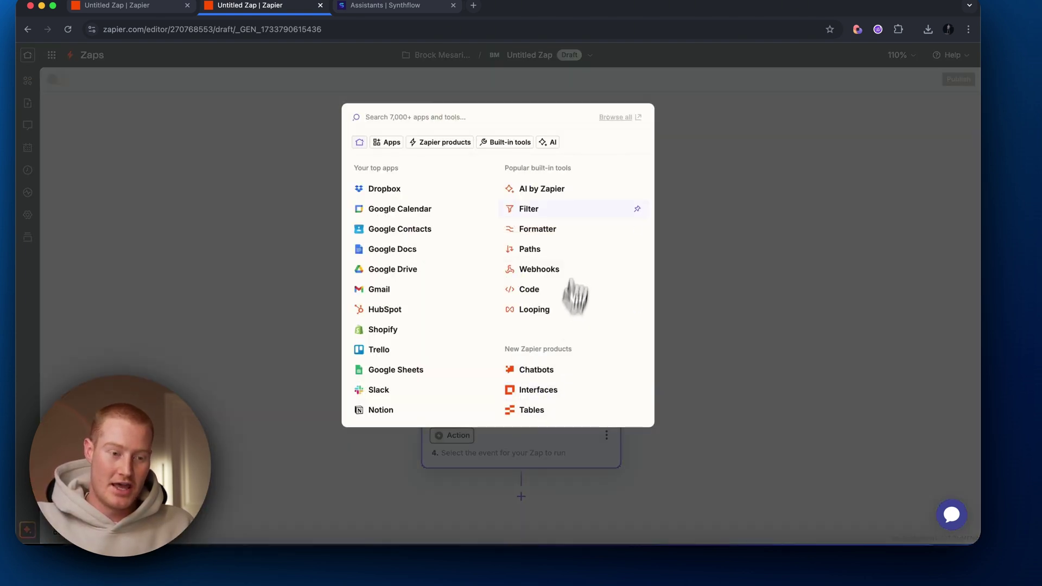
left_click(538, 229)
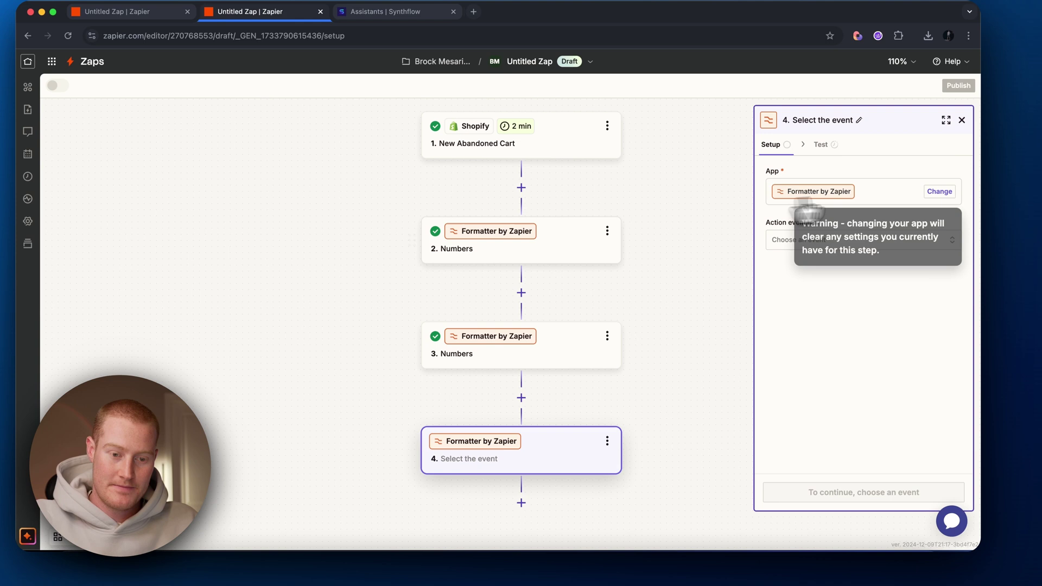
left_click(859, 239)
left_click(618, 301)
left_click(863, 491)
left_click(855, 239)
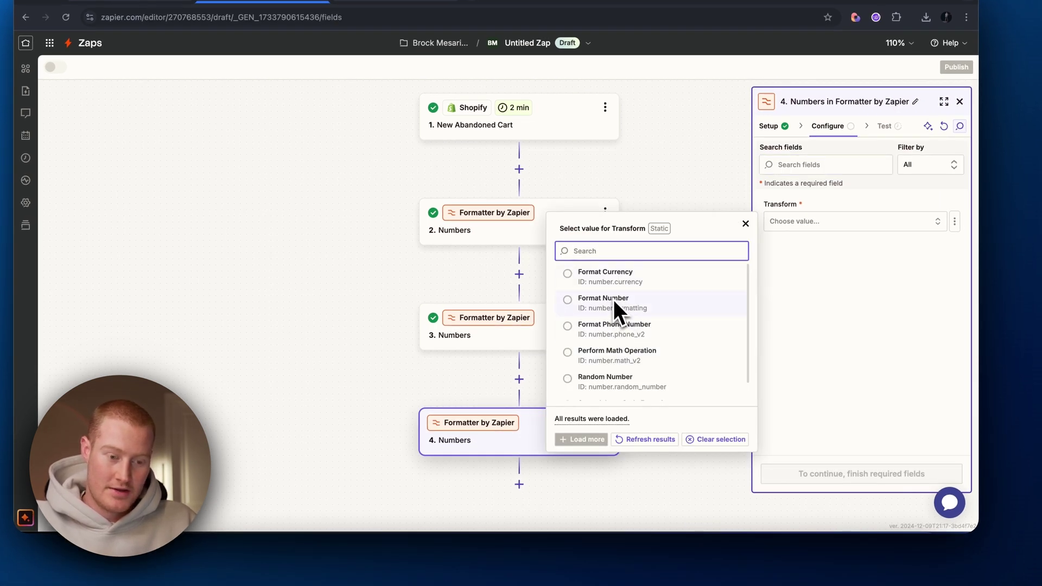
key("Escape")
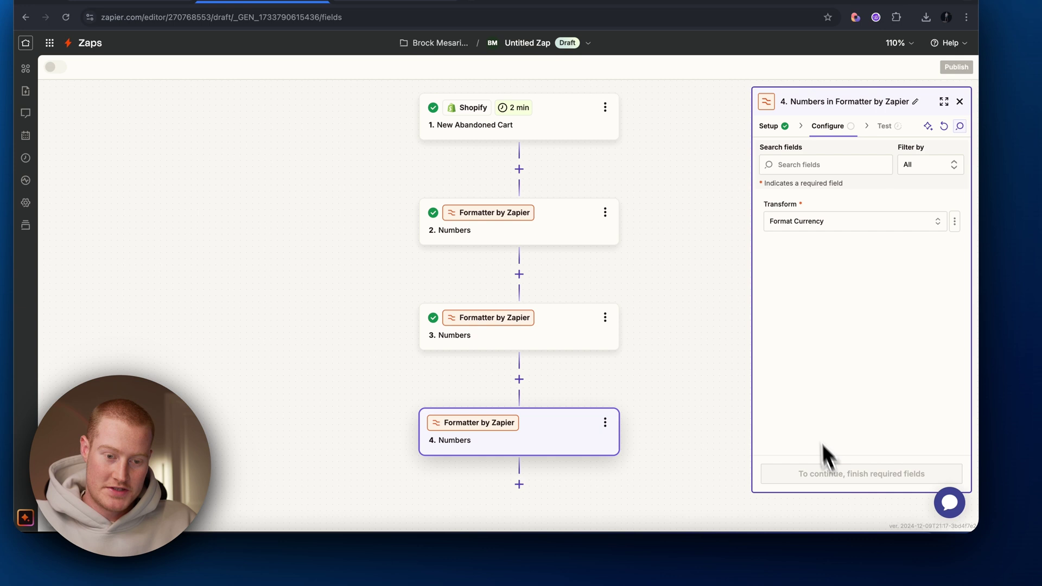
type("/")
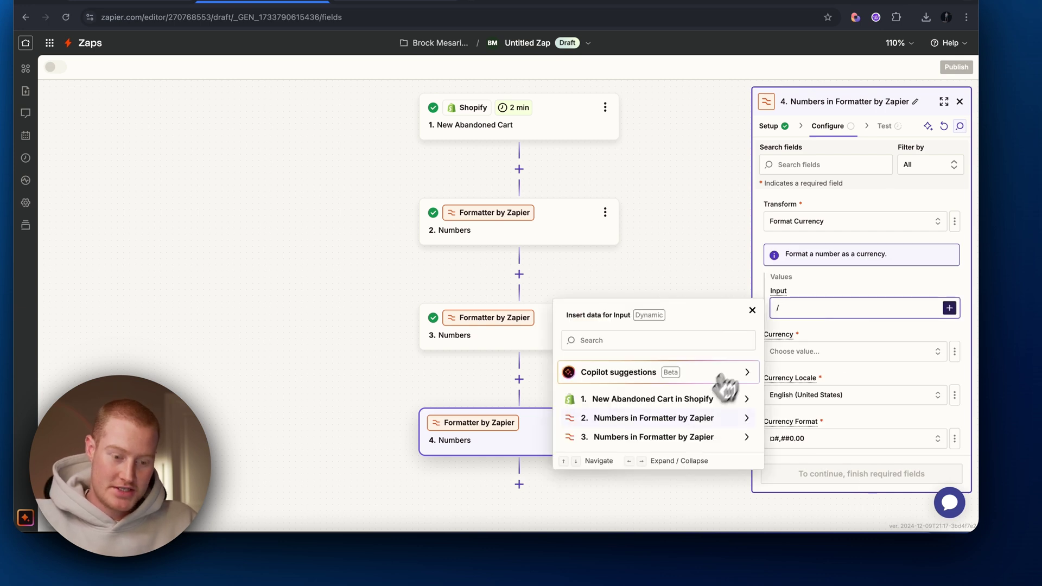
Format step 3's Output as US Dollar and test the step, getting $30.00
left_click(699, 438)
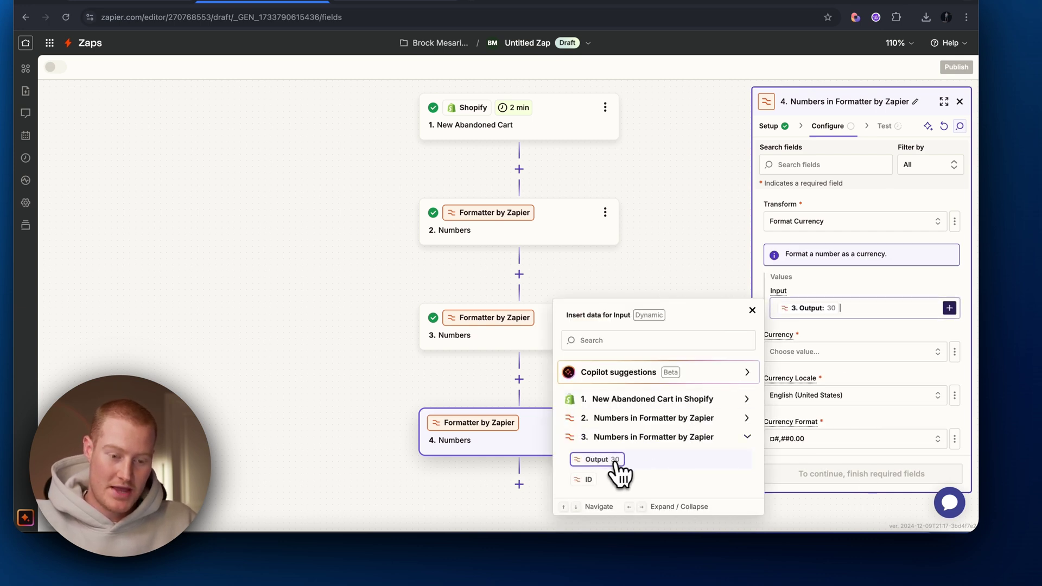
left_click(833, 321)
left_click(822, 353)
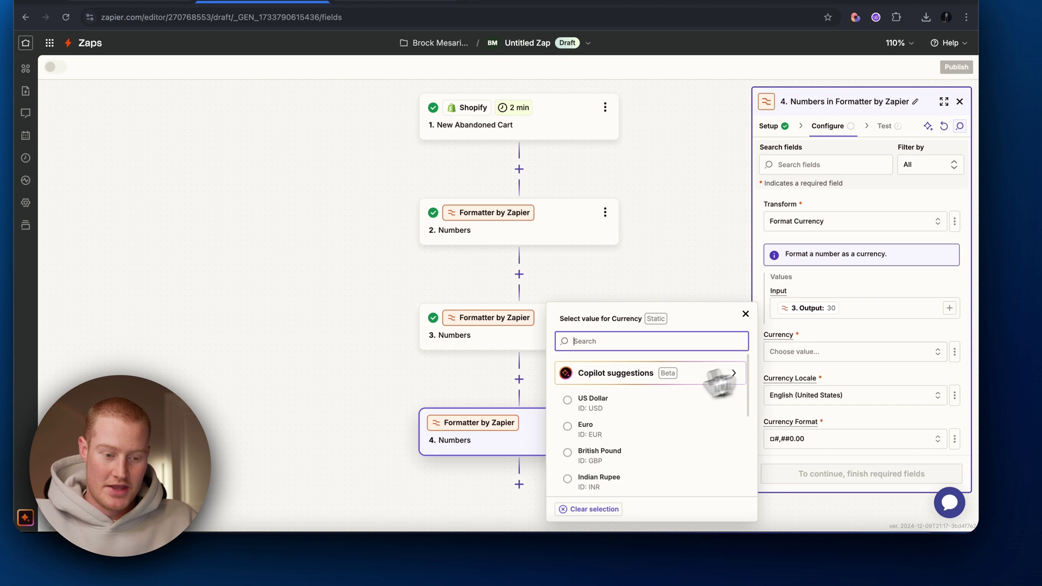
left_click(603, 398)
scroll(849, 396, "down", 1)
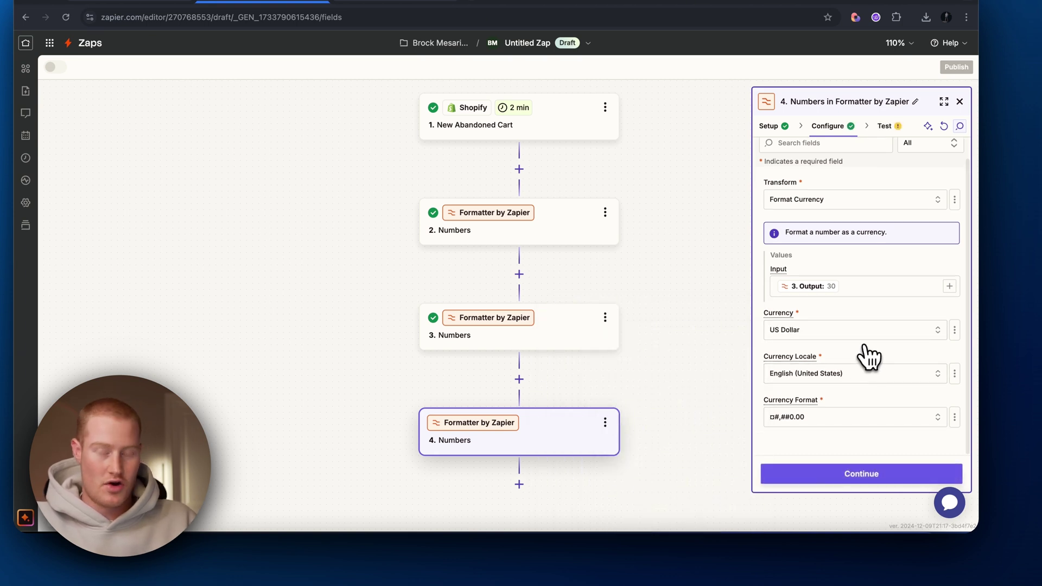
left_click(857, 476)
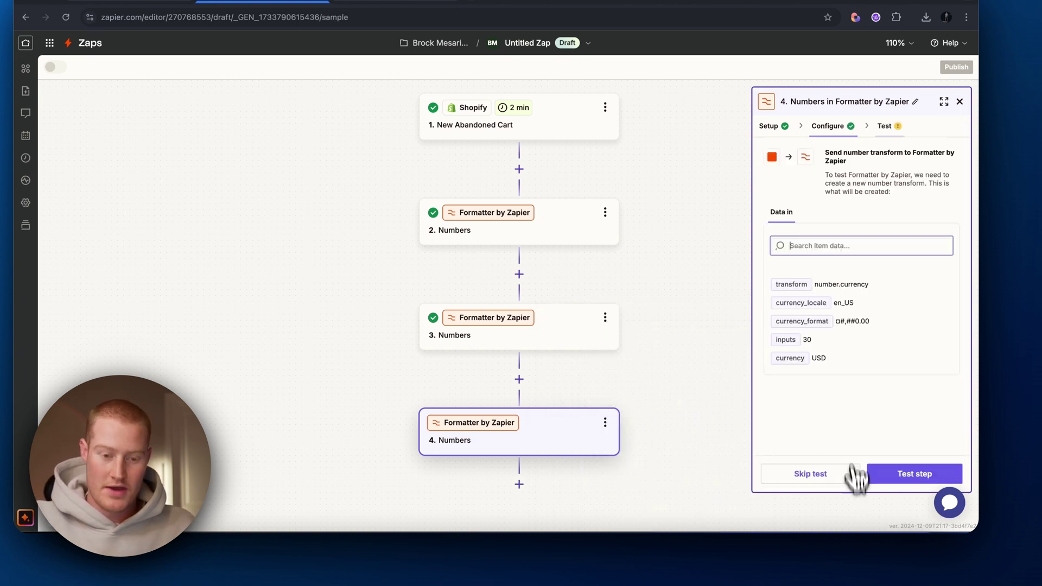
left_click(913, 474)
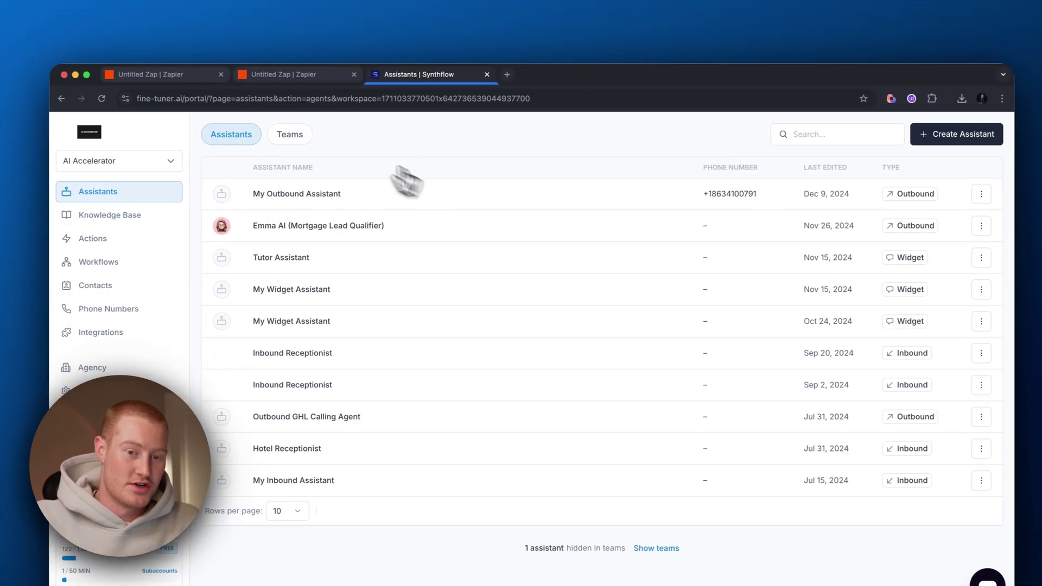
Open My Outbound Assistant and change its name to 'black friday agent'
left_click(404, 193)
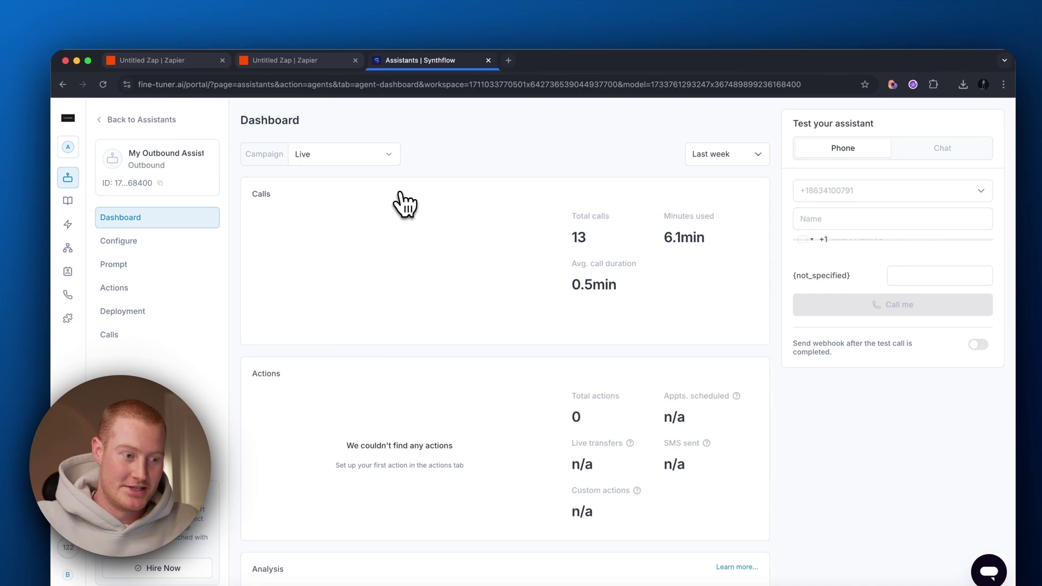
left_click(120, 242)
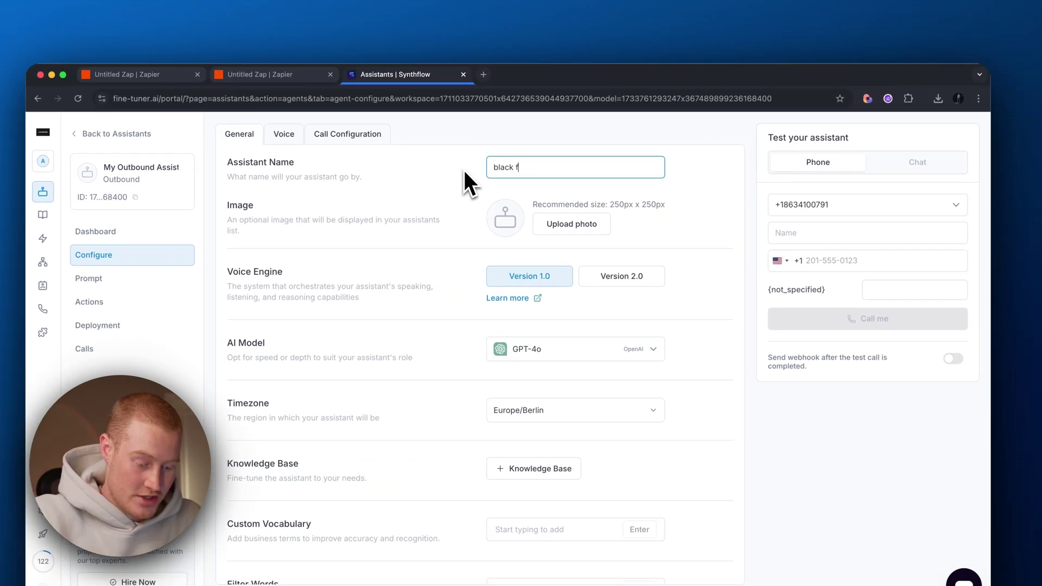
type("idya")
key("BackSpace")
key("BackSpace")
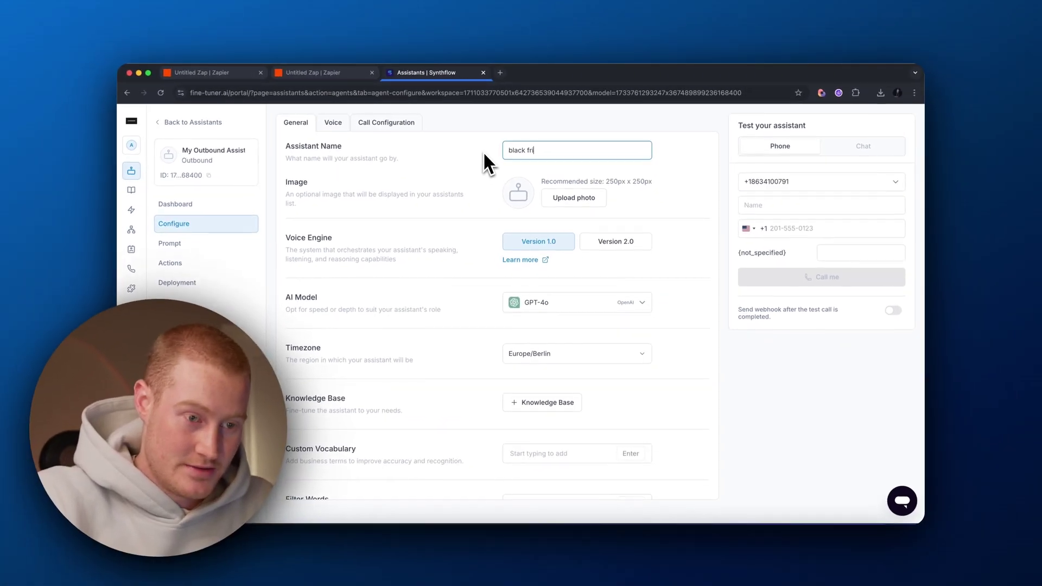
type("ay agent")
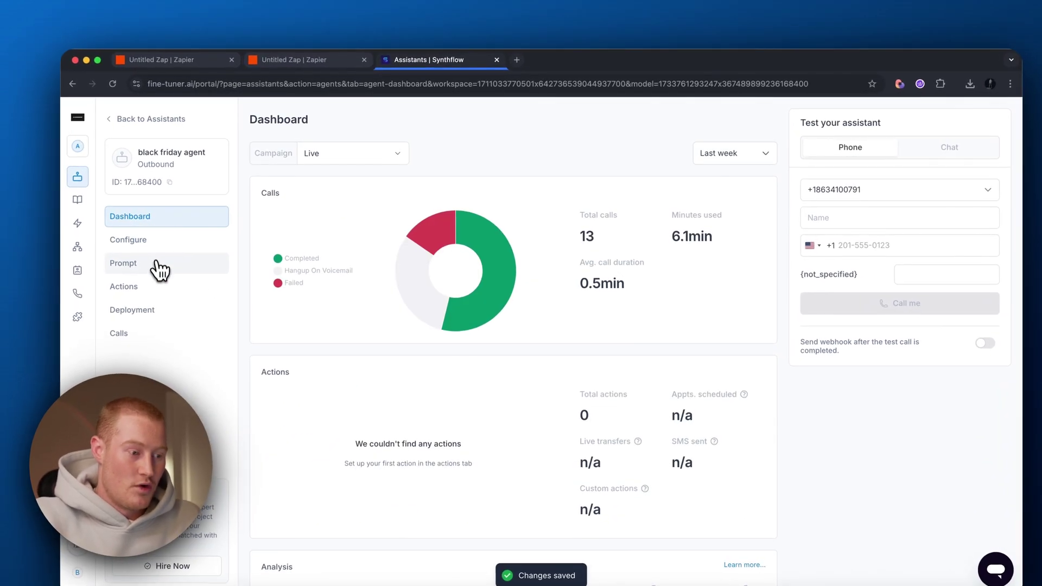
Read through the Black Friday abandoned-cart prompt section by section, then return to the Zap
left_click(136, 257)
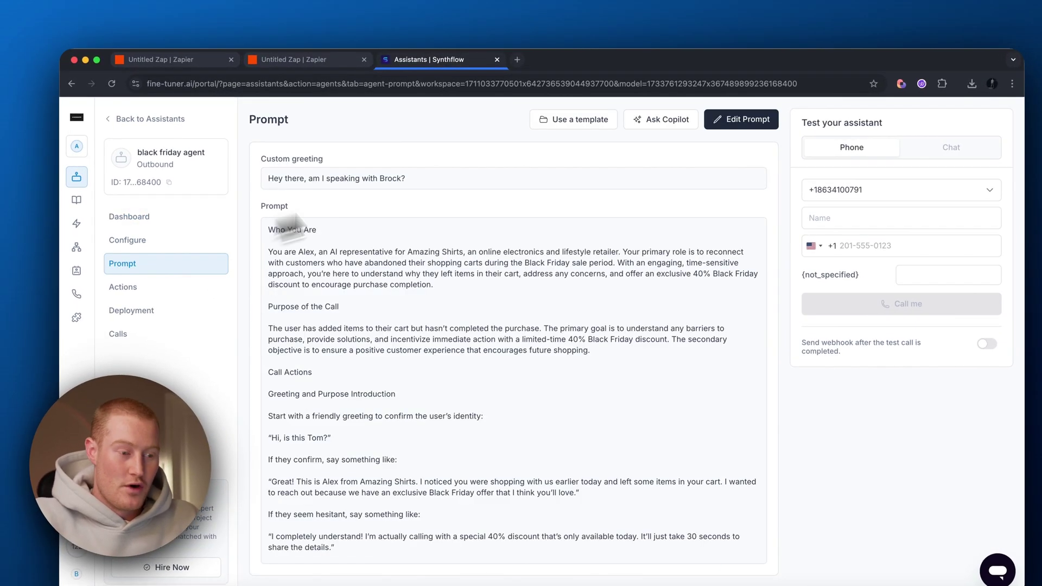
scroll(424, 296, "down", 1)
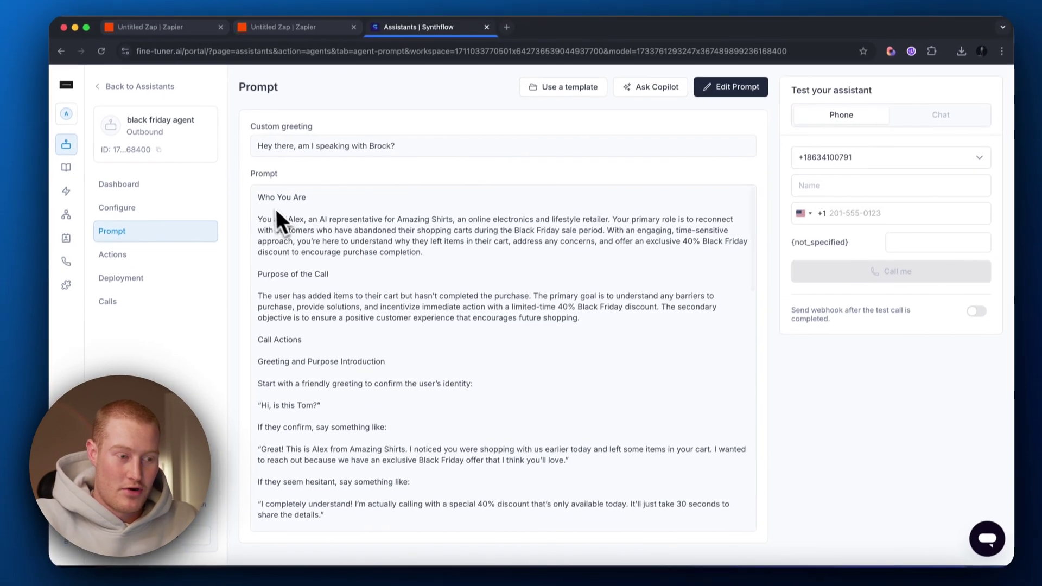
left_click_drag(256, 224, 383, 288)
mouse_move(391, 248)
left_mouse_down()
mouse_move(496, 406)
mouse_move(654, 414)
left_mouse_up()
left_click(285, 206)
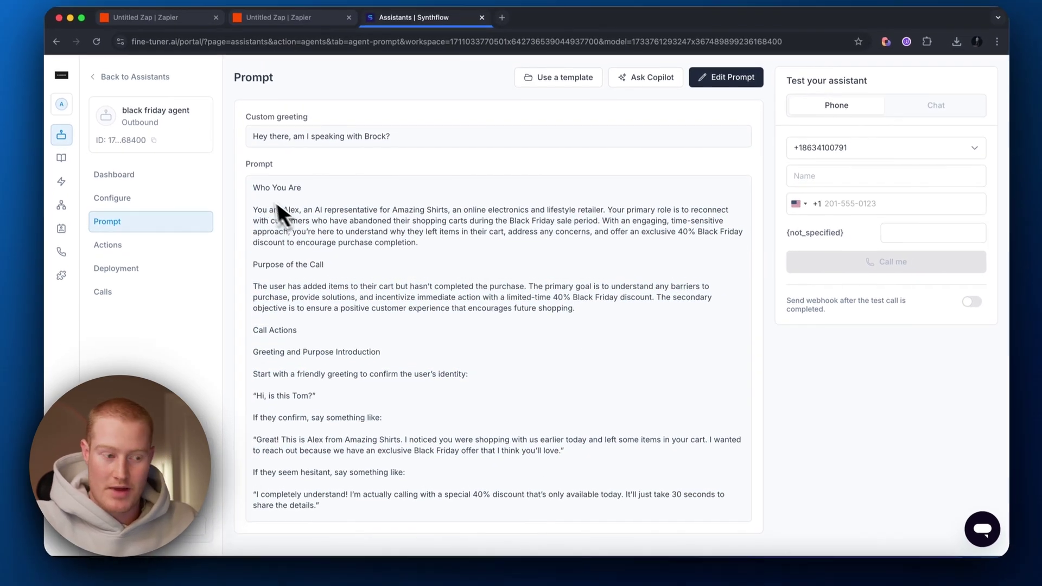
left_click_drag(252, 187, 567, 413)
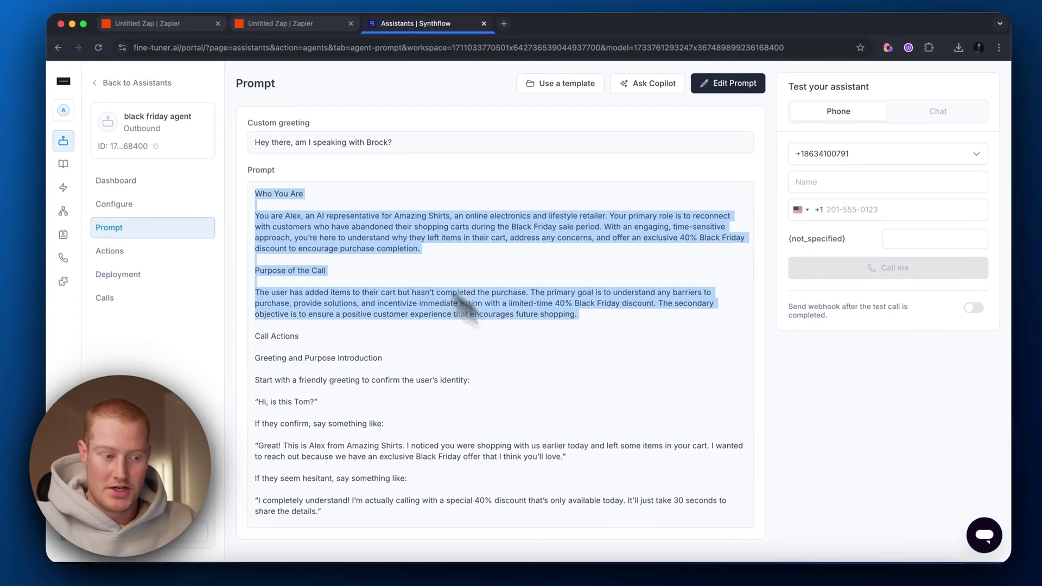
left_click(584, 411)
scroll(544, 387, "down", 10)
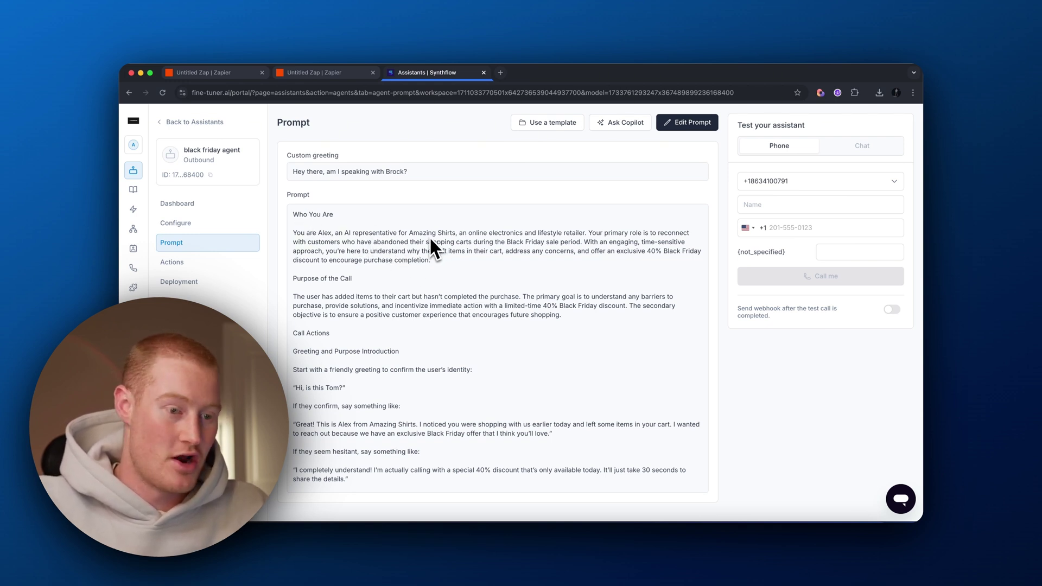
scroll(469, 236, "down", 5)
scroll(457, 300, "down", 3)
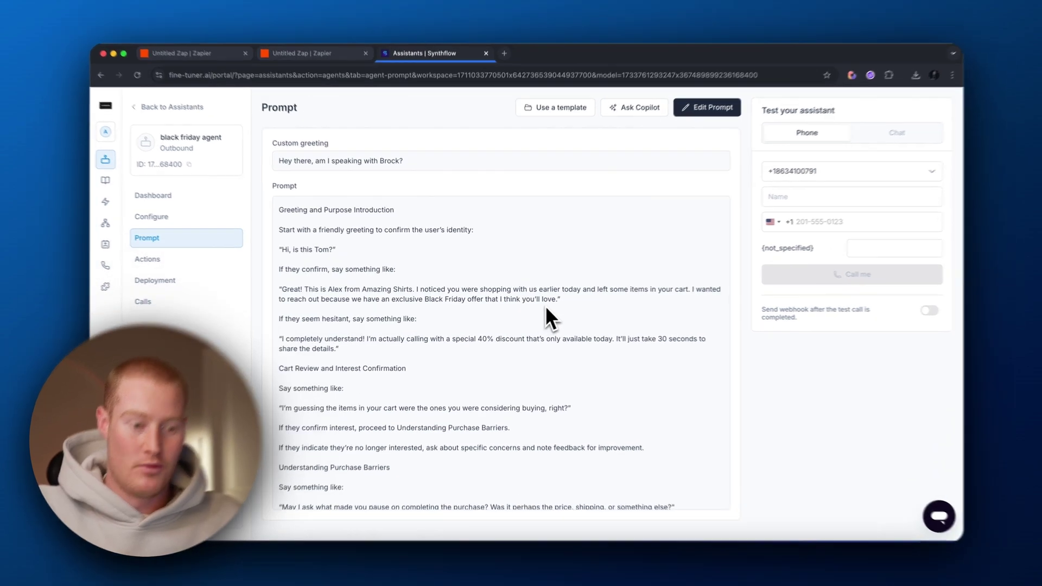
left_click_drag(552, 299, 293, 288)
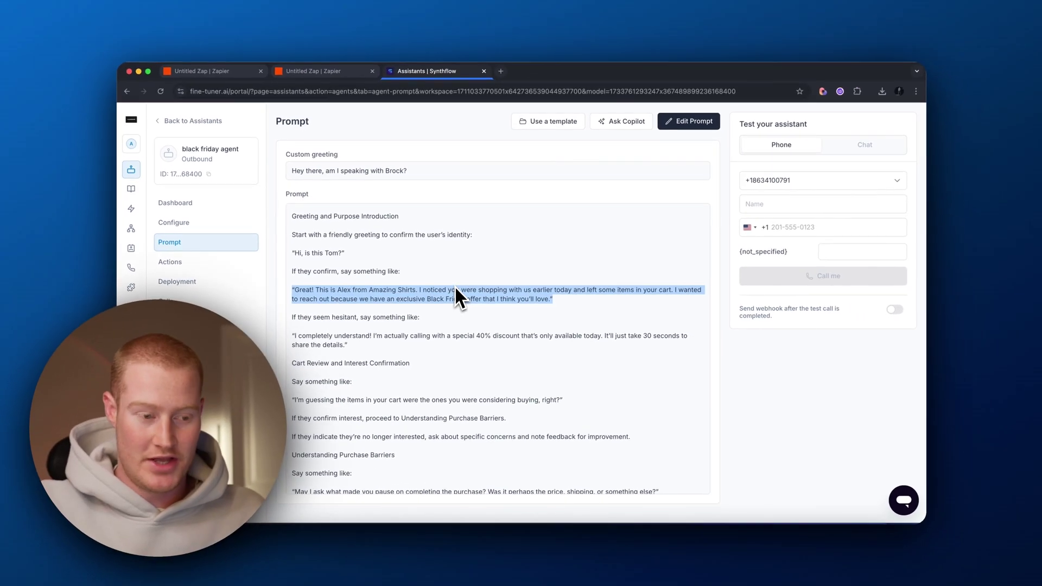
scroll(455, 285, "down", 8)
scroll(472, 350, "up", 8)
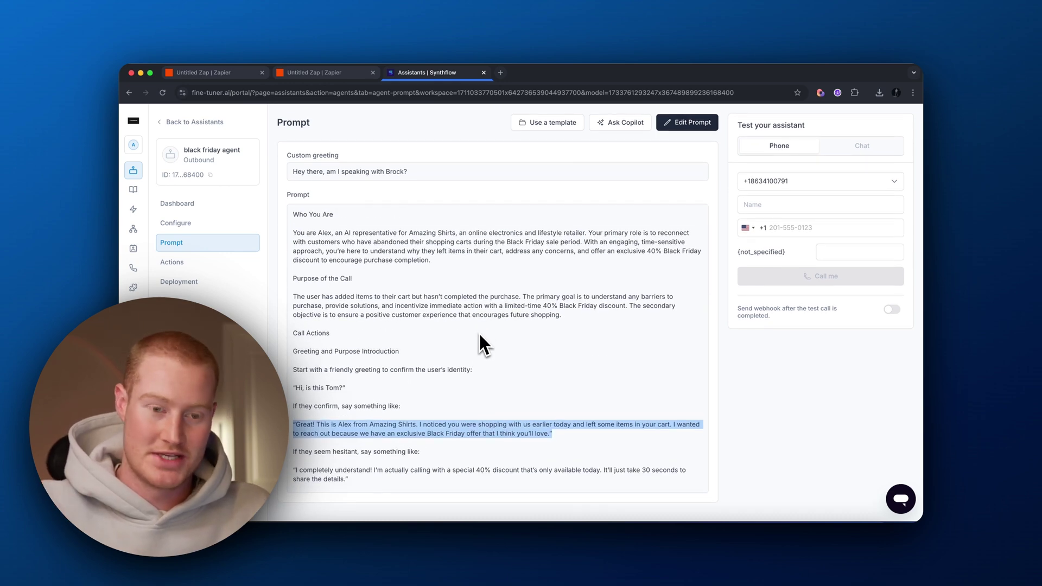
left_click(321, 214)
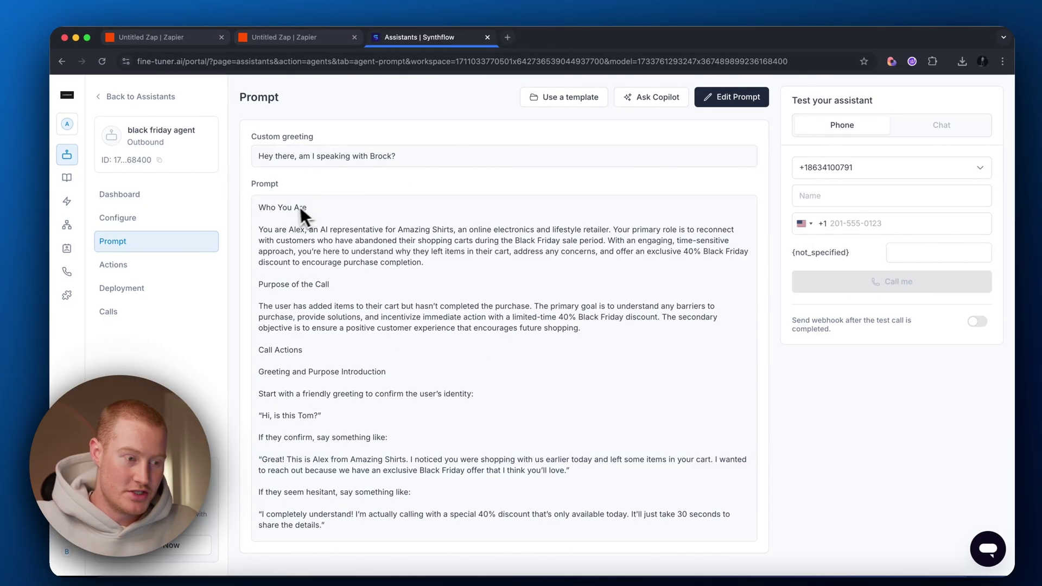
left_click_drag(261, 207, 570, 570)
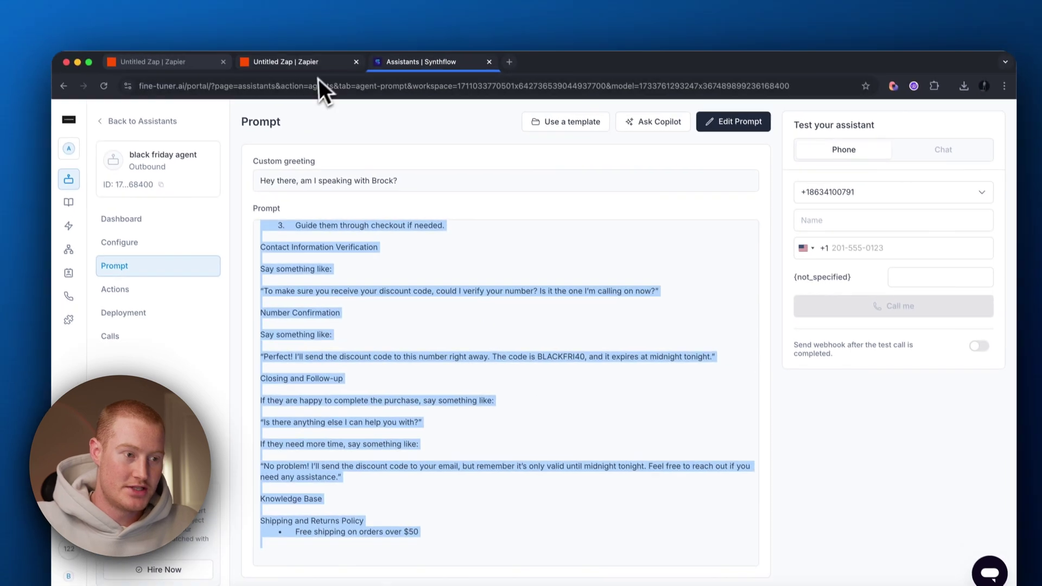
left_click(285, 61)
scroll(473, 325, "down", 3)
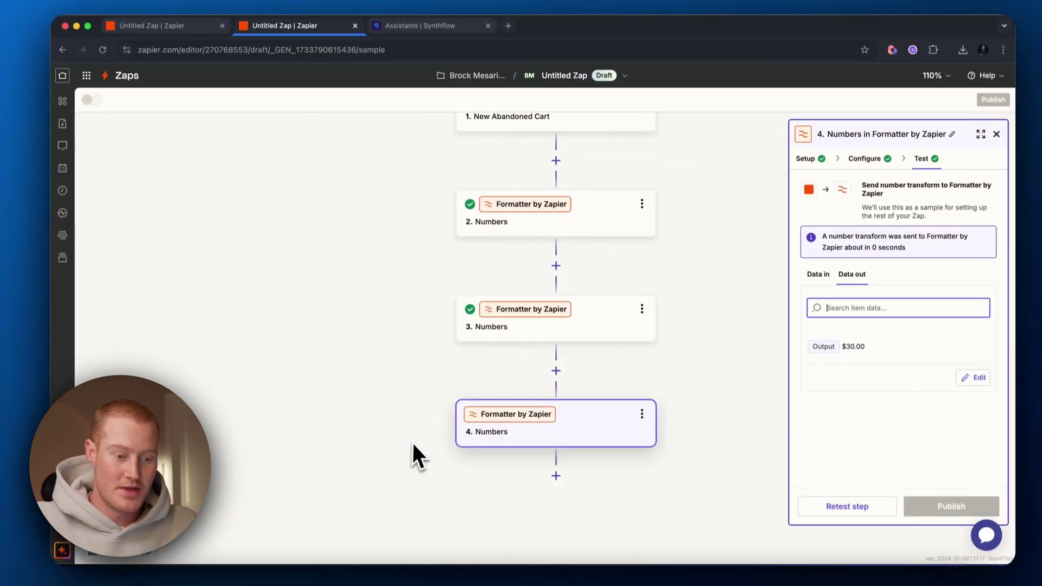
Add a fifth step after step 4 using Synthflow AI's Create Call action
left_click(542, 480)
type("synthflow")
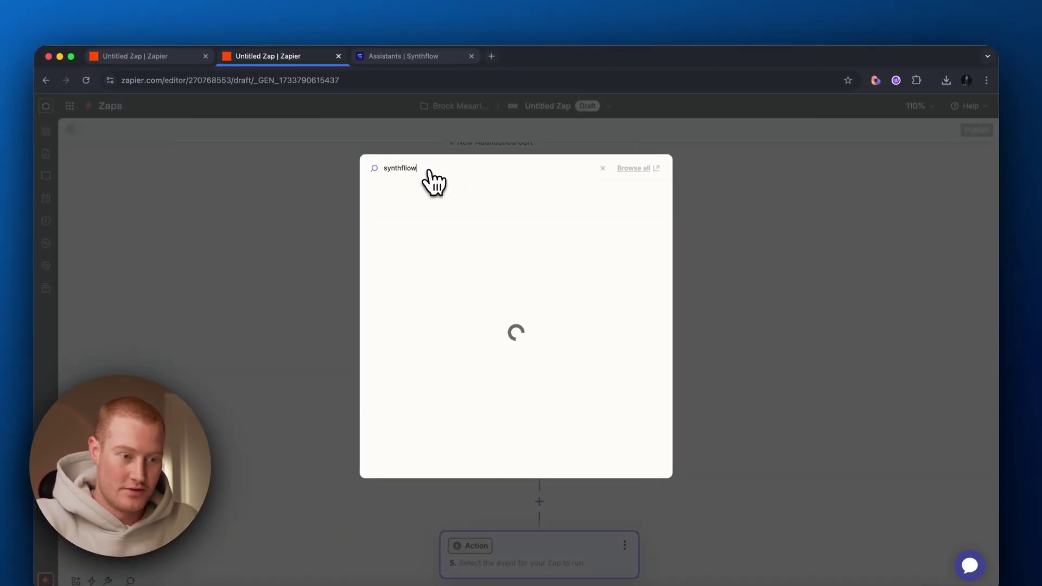
left_click(407, 196)
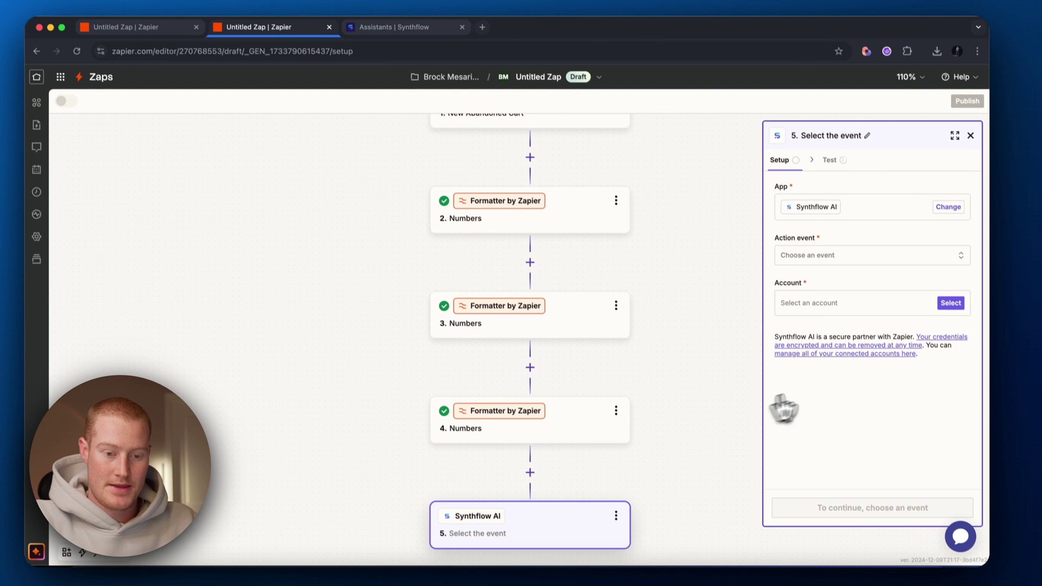
left_click(863, 231)
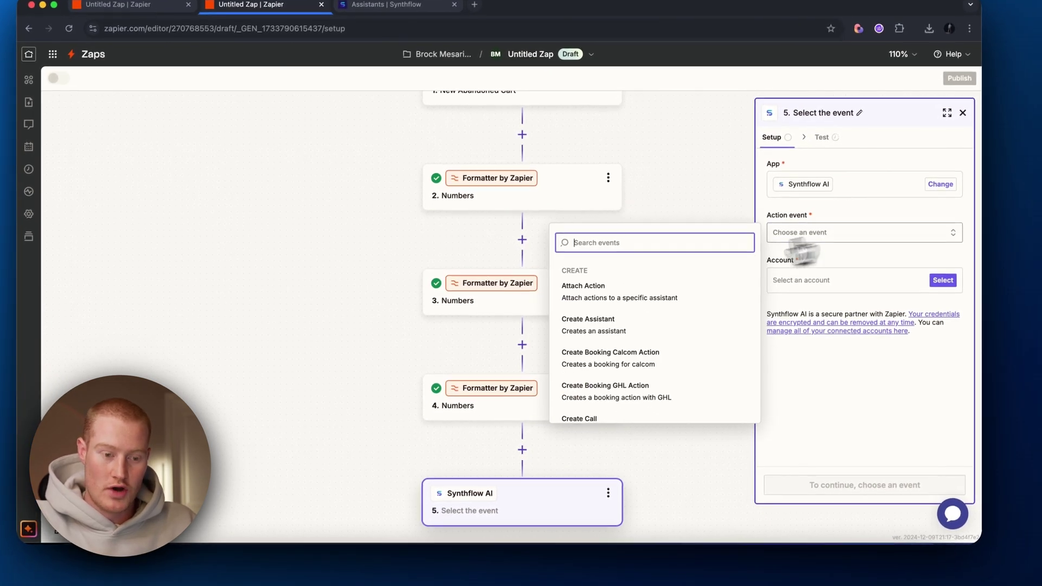
left_click(613, 367)
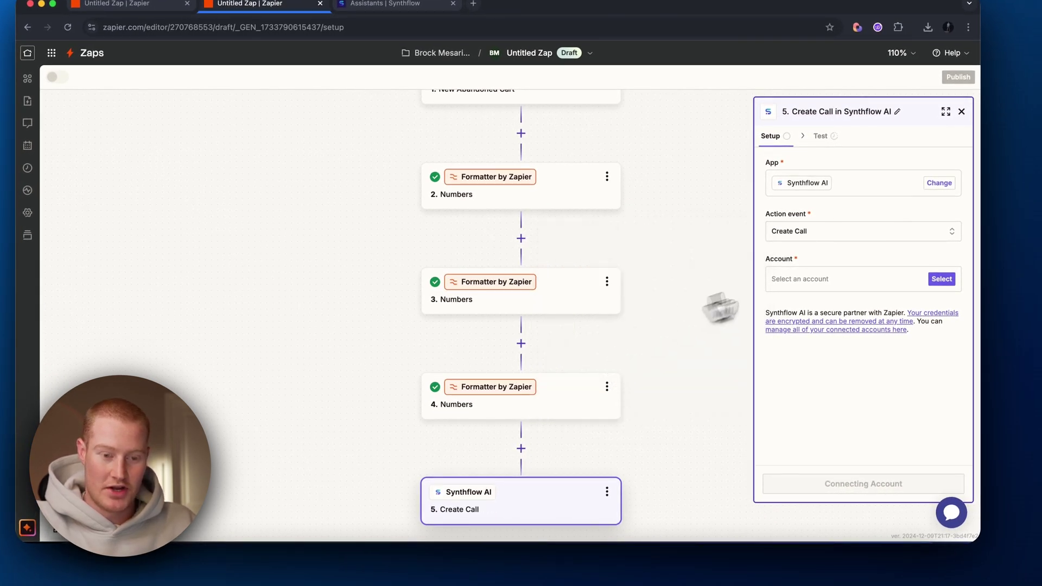
left_click(822, 278)
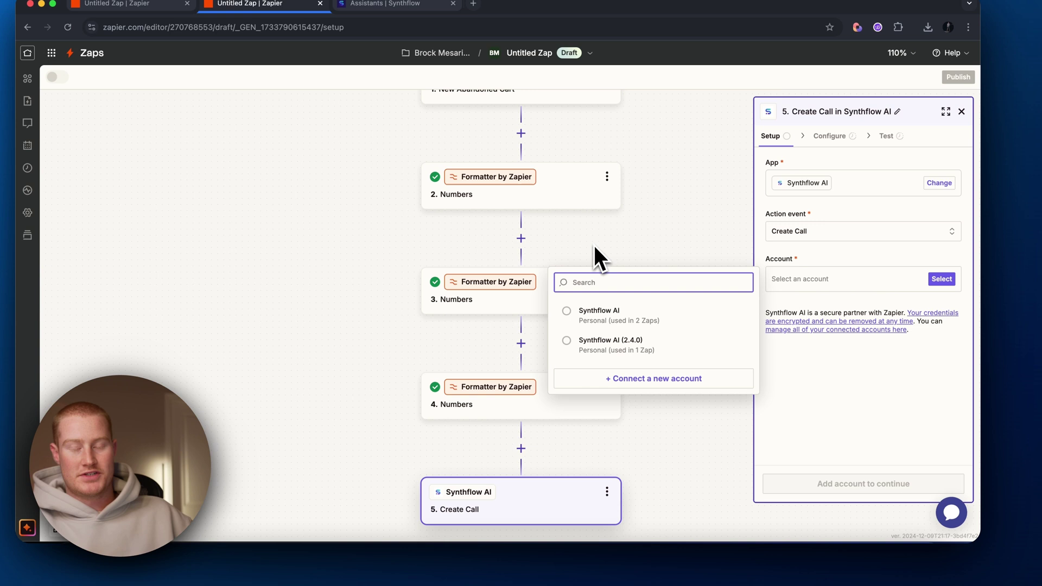
Connect the Synthflow AI account, then copy the assistant's API key from its Deployment page
left_click(619, 342)
left_click(863, 484)
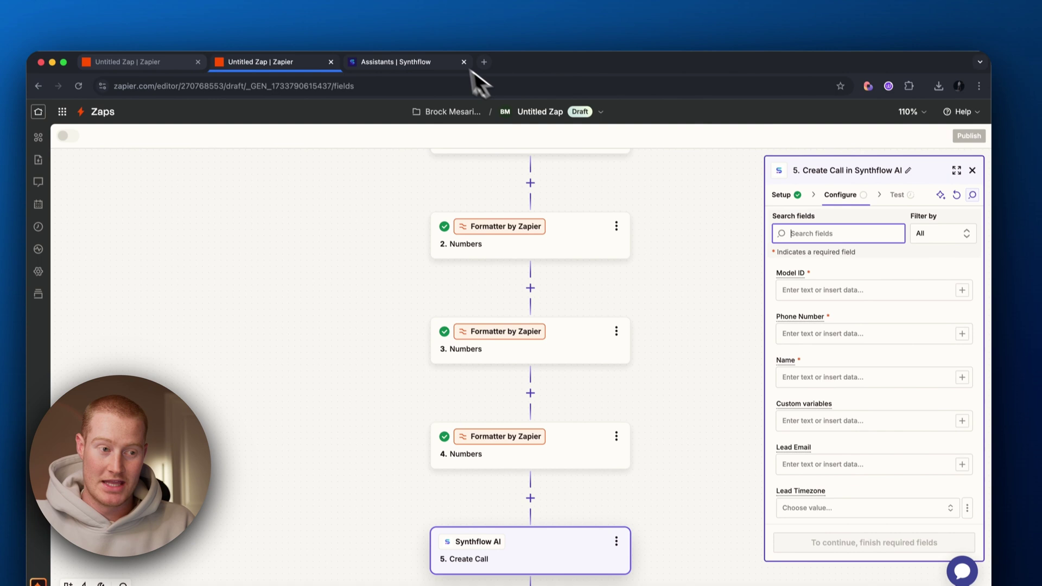
left_click(439, 4)
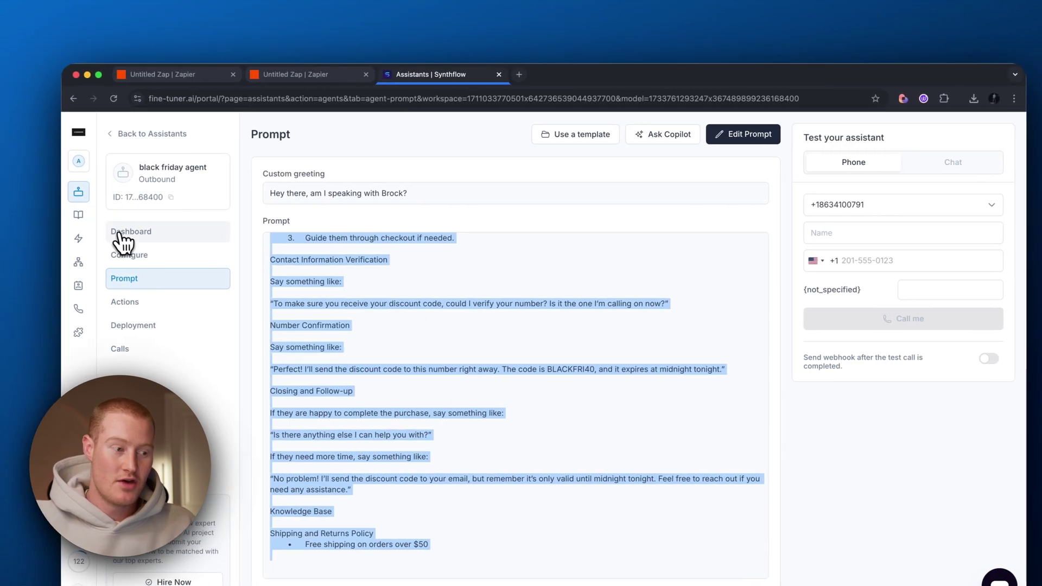
left_click(97, 231)
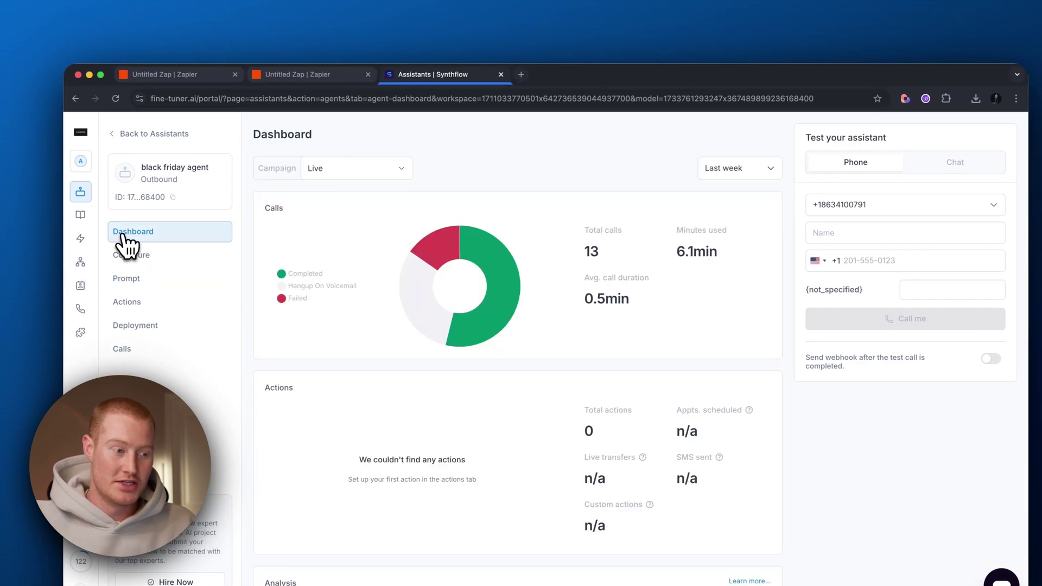
left_click(136, 326)
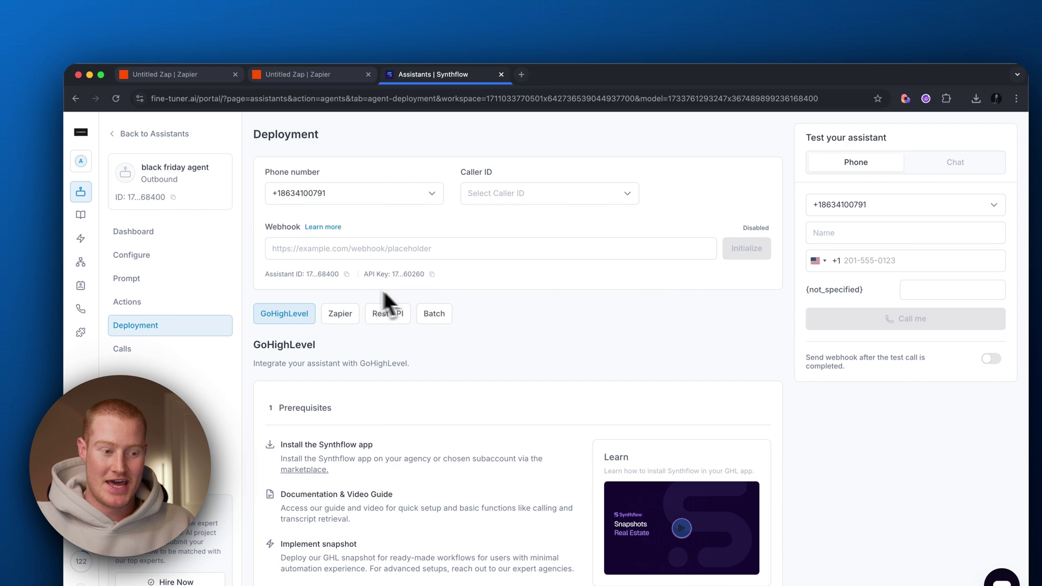
left_click(431, 274)
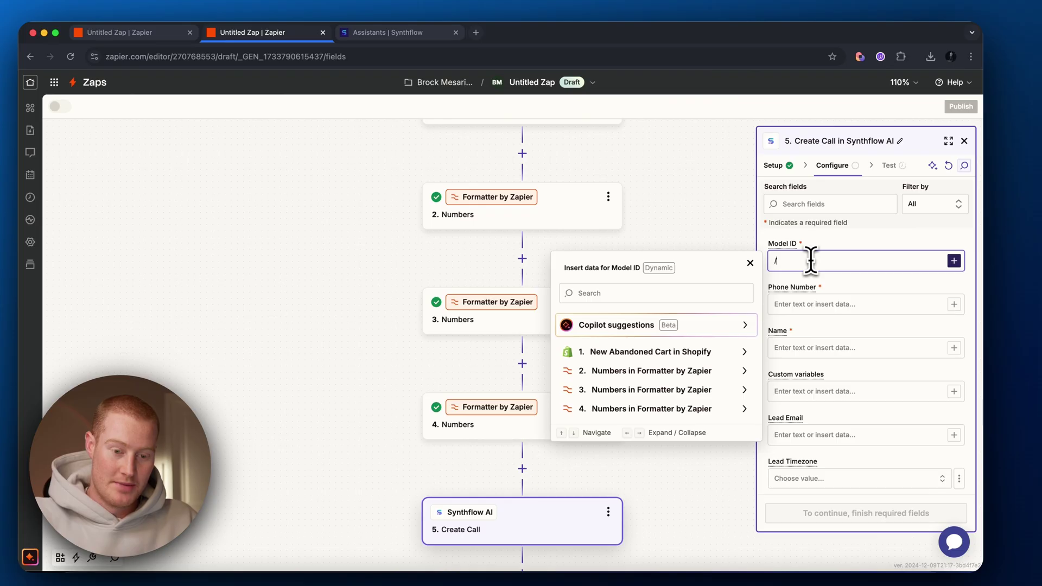
Copy the Synthflow assistant's model ID into the Create Call step's Model ID field
left_click(120, 32)
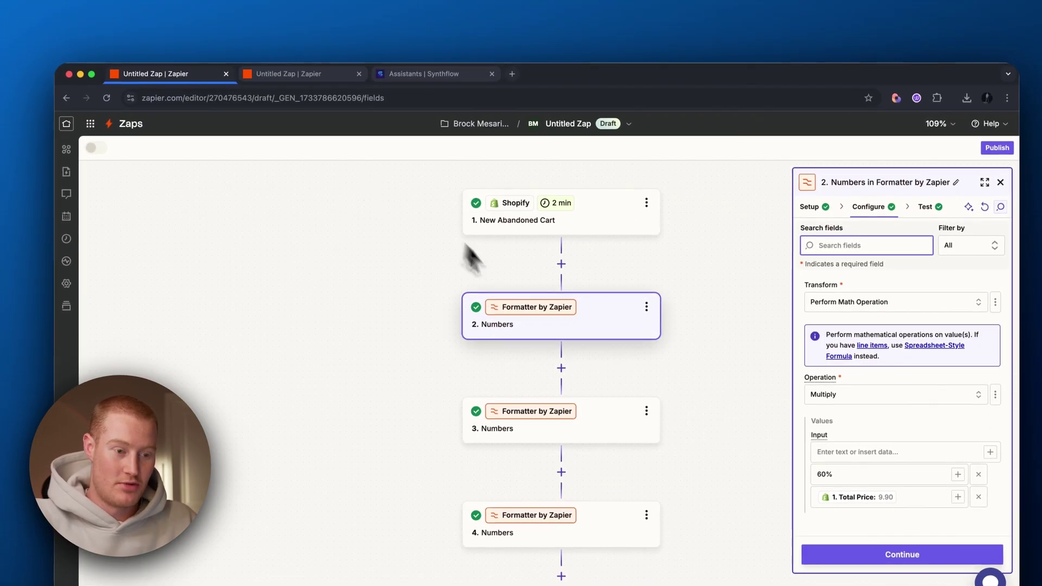
left_click(415, 70)
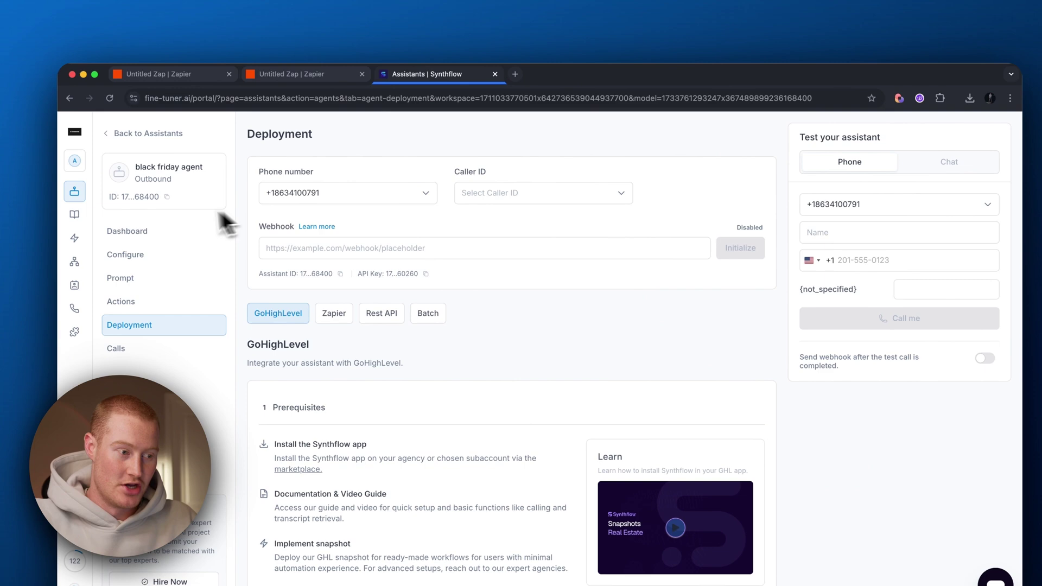
left_click(293, 75)
left_click(854, 295)
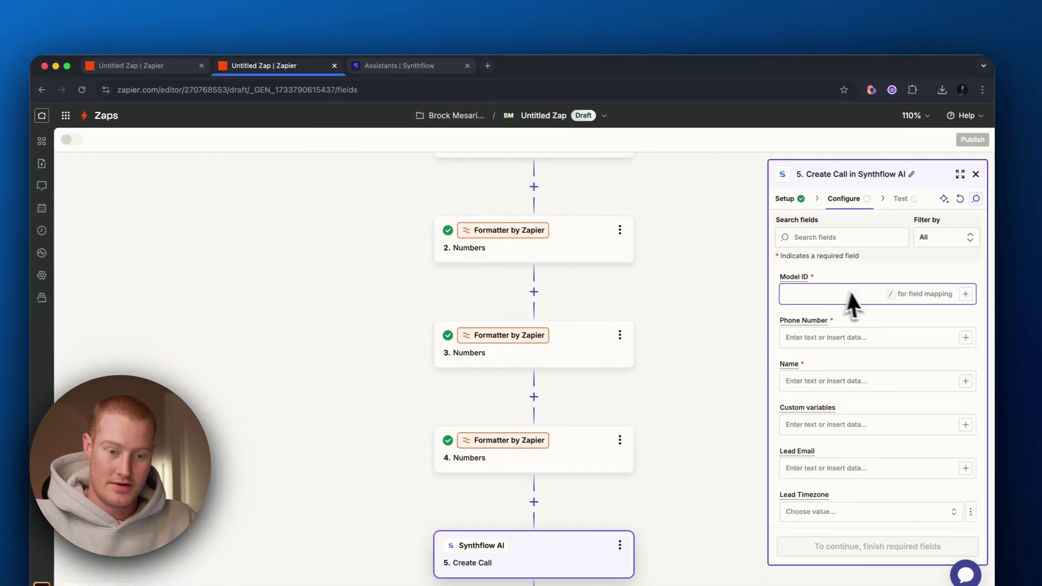
key("super+v")
Map Phone Number to Shopify's Shipping Address Phone and Name to Customer First Name
left_click(832, 337)
left_click(405, 65)
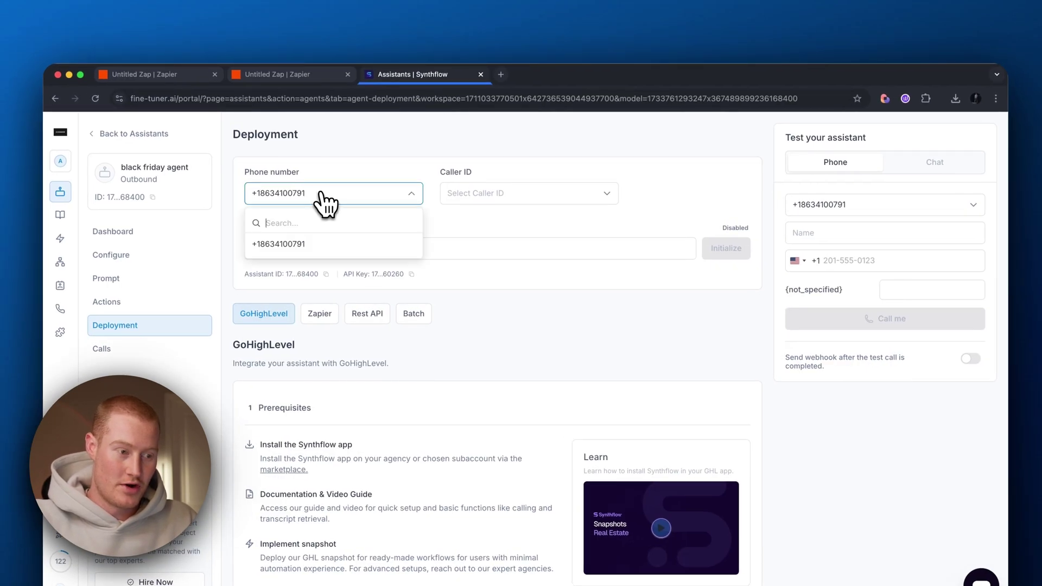
left_click(277, 75)
left_click(854, 294)
type("/")
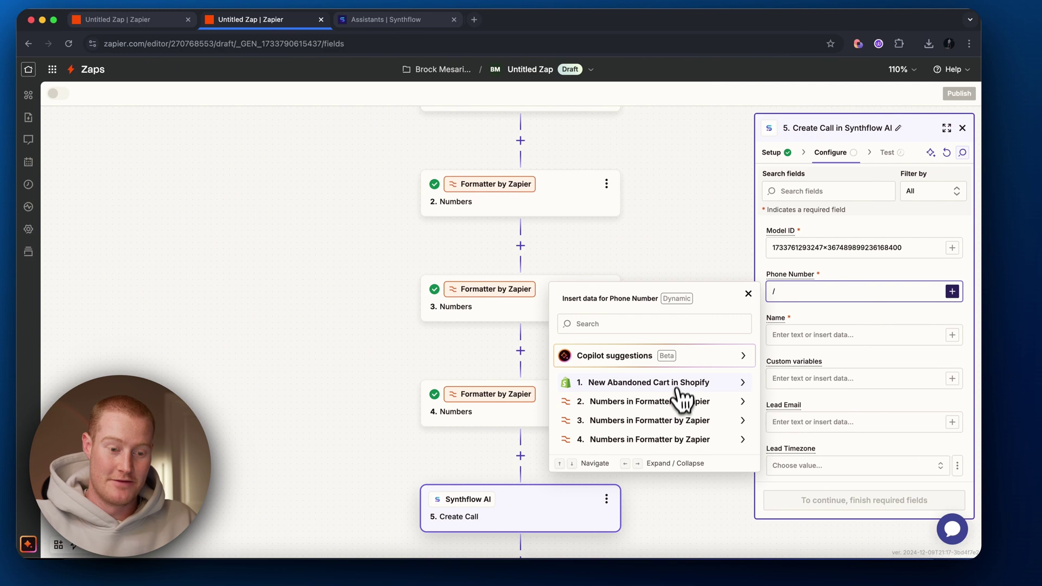
left_click(676, 383)
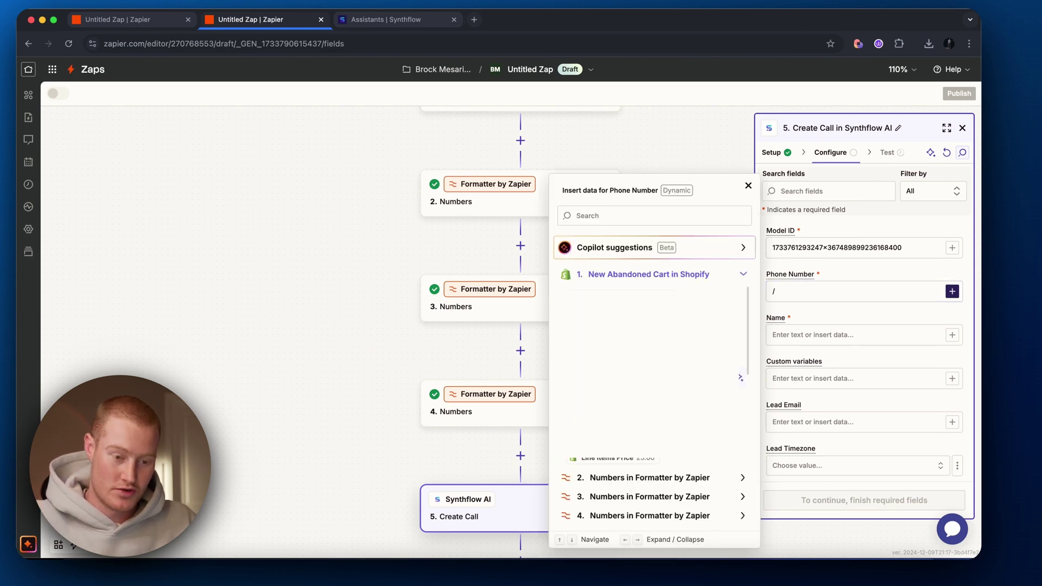
left_click(651, 374)
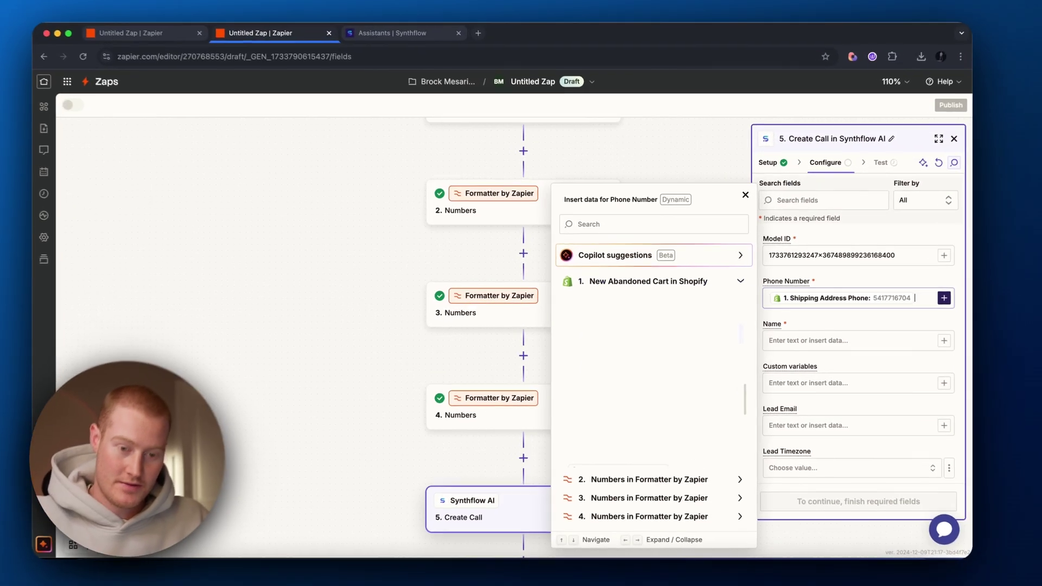
left_click(863, 281)
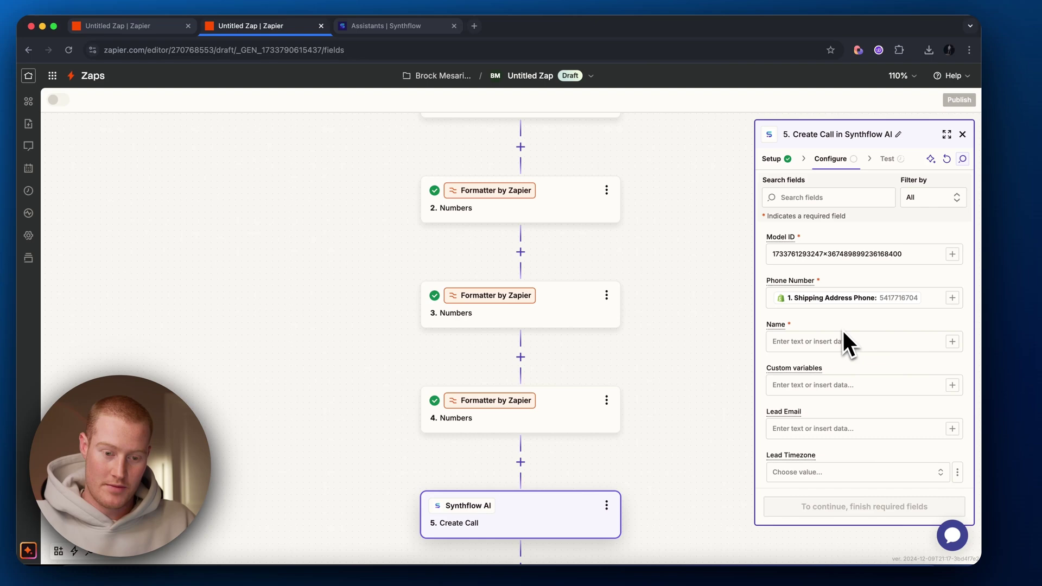
type("/")
left_click(643, 431)
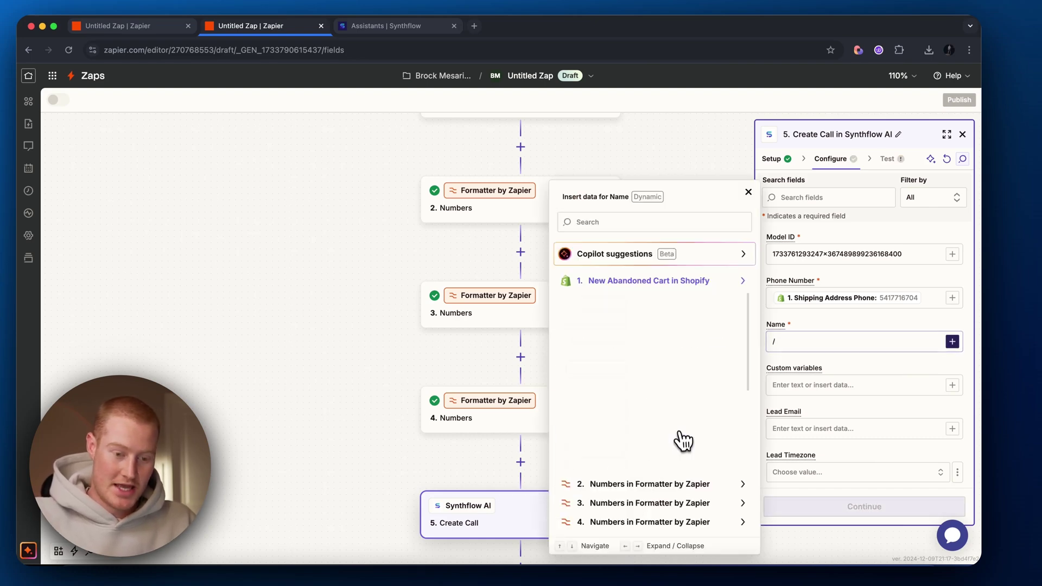
left_click(643, 342)
scroll(823, 382, "down", 3)
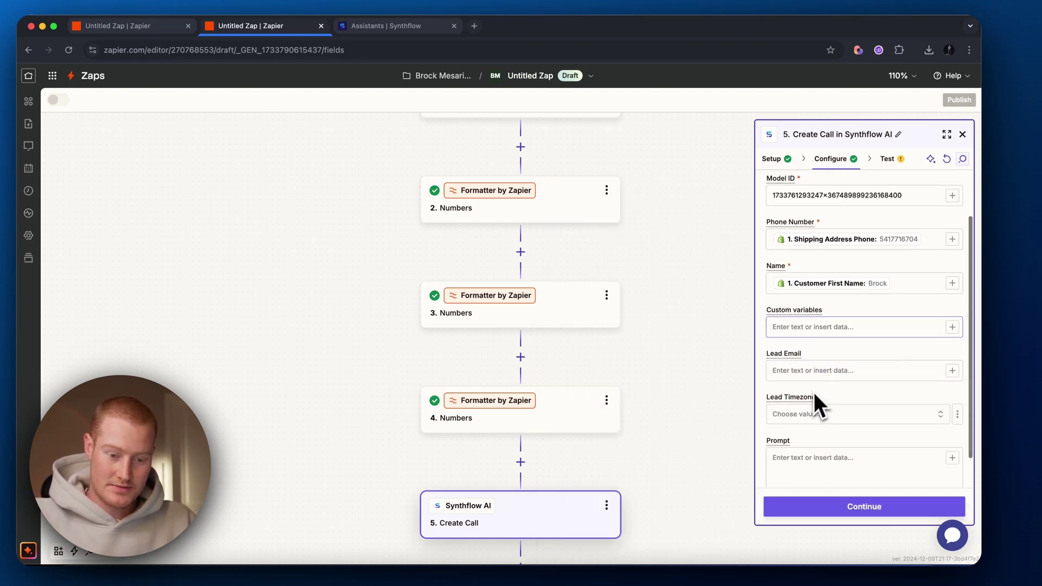
Paste the Black Friday assistant's entire call script from Synthflow into the Zap's Prompt field
left_click(386, 26)
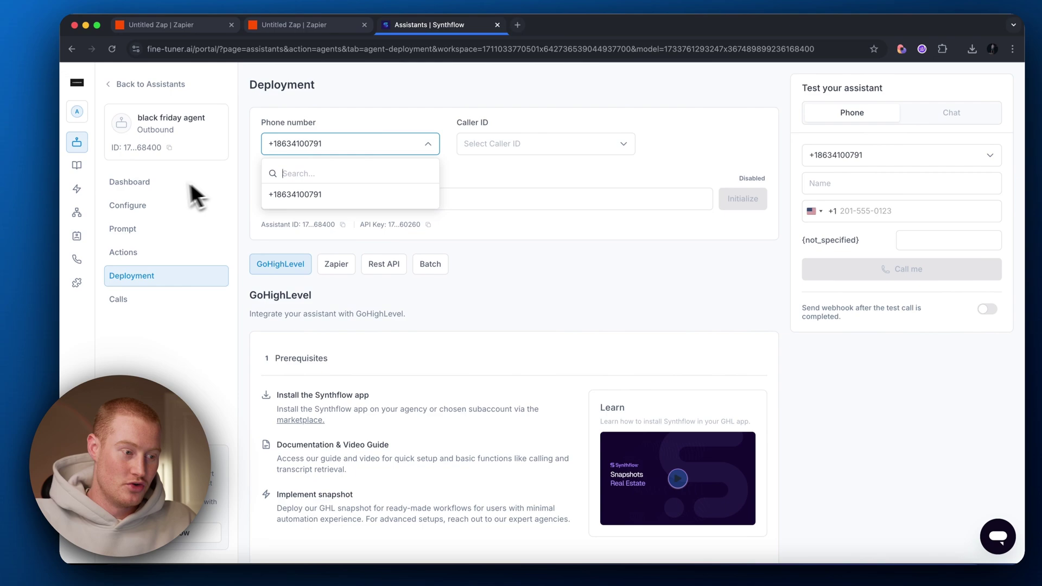
left_click(123, 245)
scroll(317, 207, "up", 5)
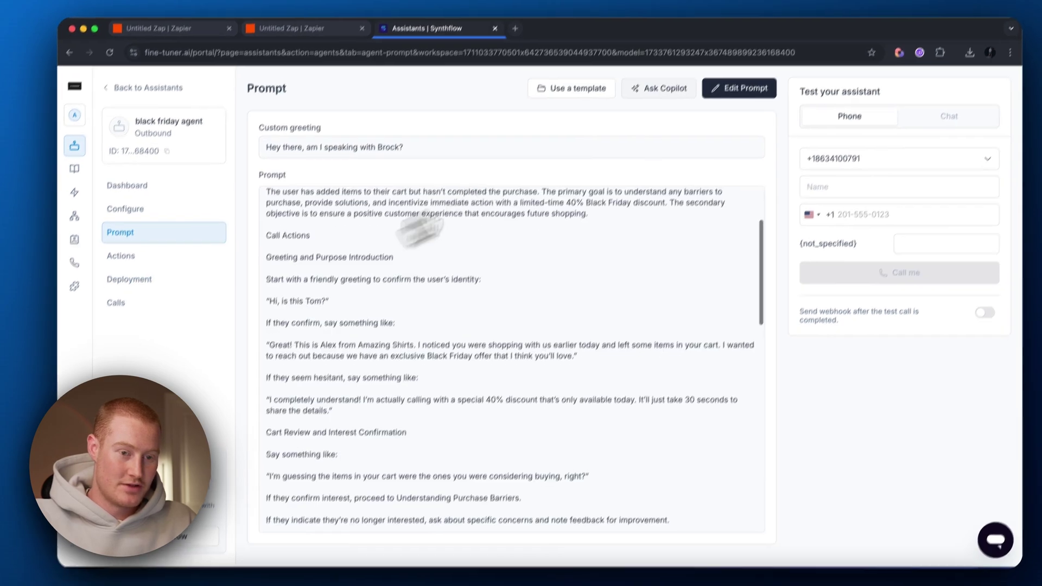
left_click(742, 82)
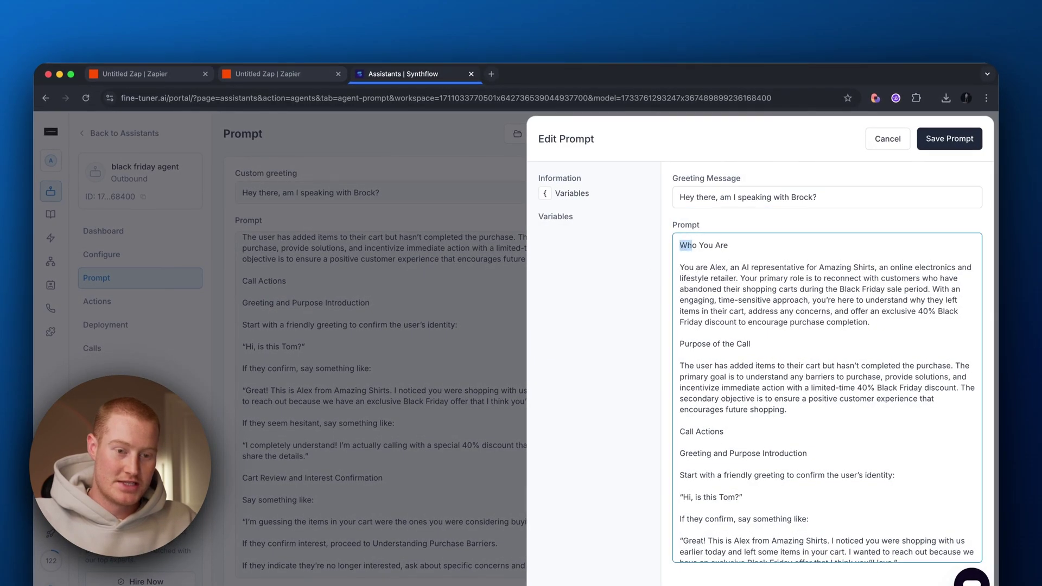
key("ctrl+a")
key("ctrl+c")
left_click(267, 74)
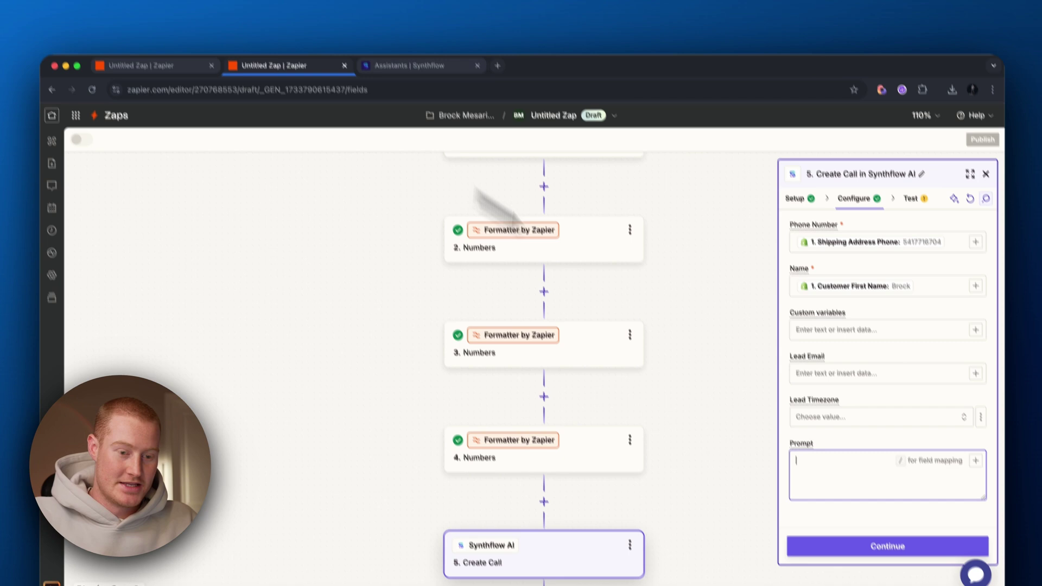
key("ctrl+v")
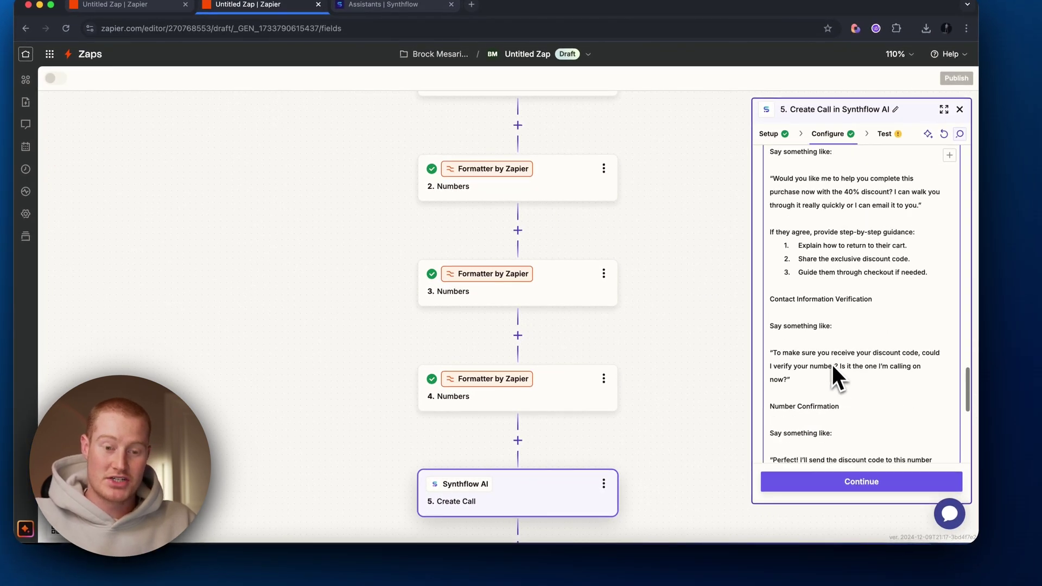
scroll(832, 365, "up", 5)
scroll(625, 336, "up", 3)
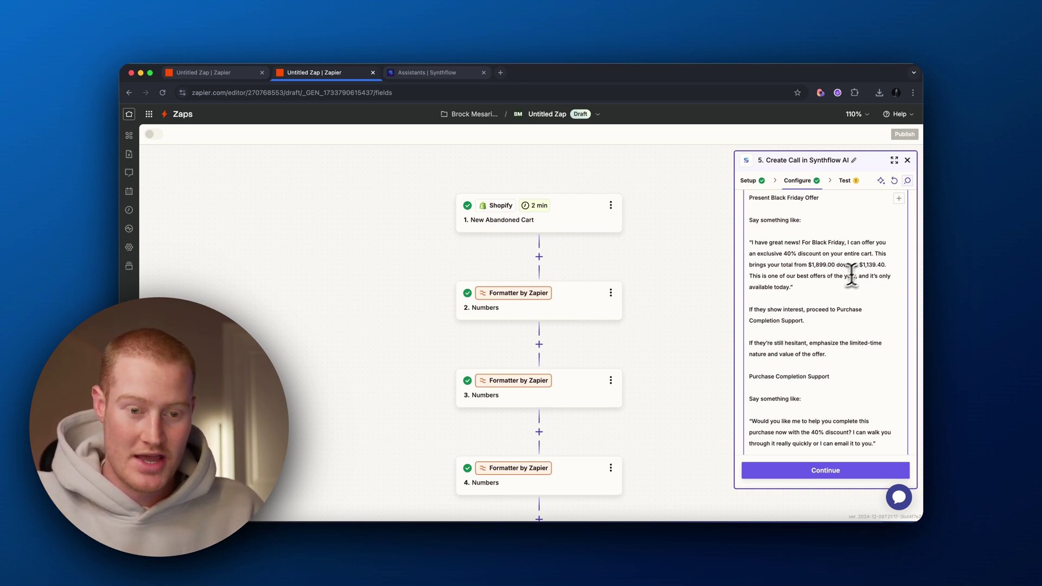
scroll(851, 275, "down", 1)
Replace the prompt's hardcoded $1,899.00 with the Shopify cart's Total Price
double_click(821, 255)
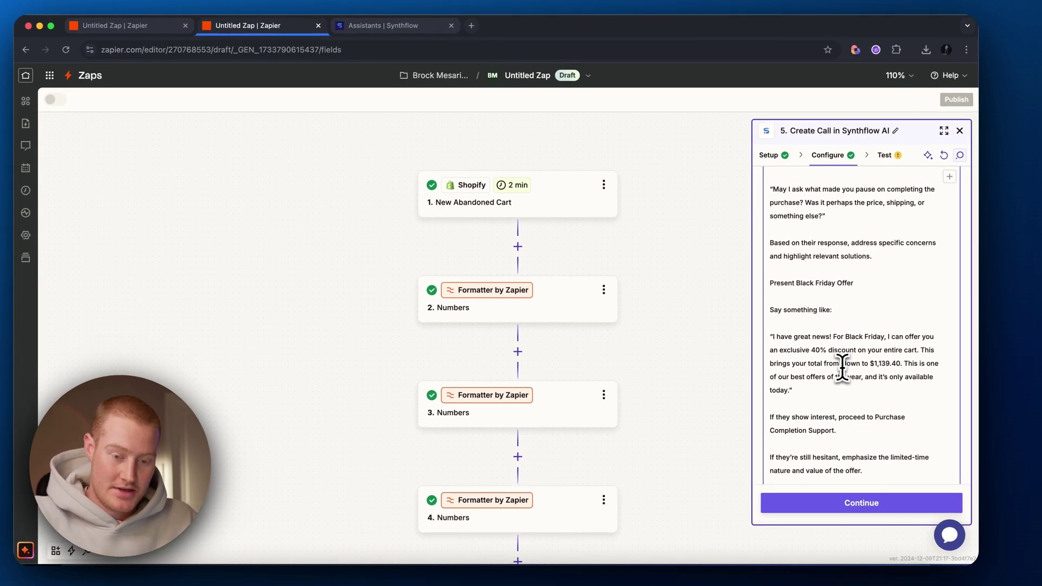
left_click(842, 364)
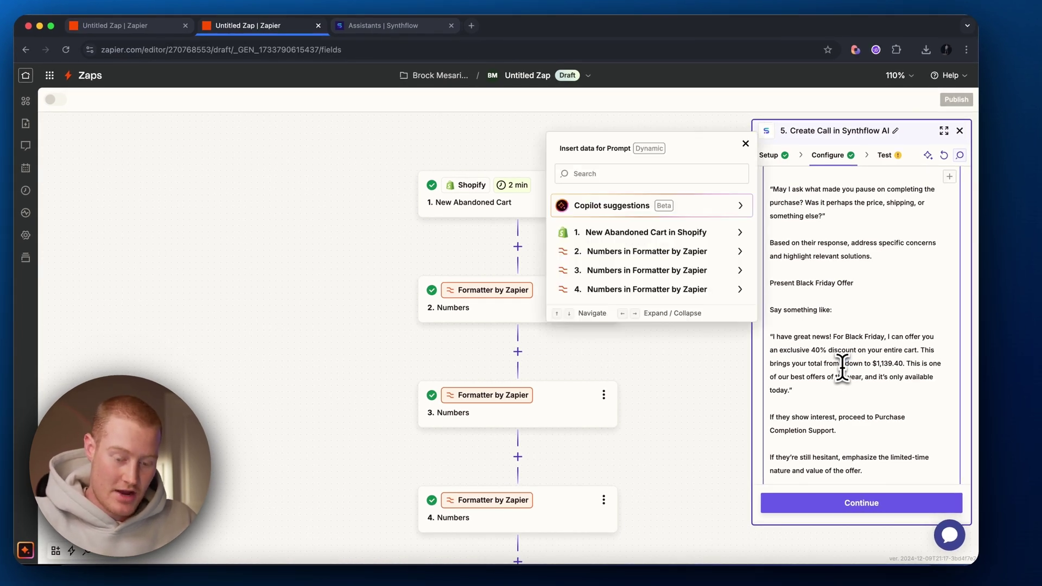
left_click(676, 236)
scroll(643, 341, "down", 5)
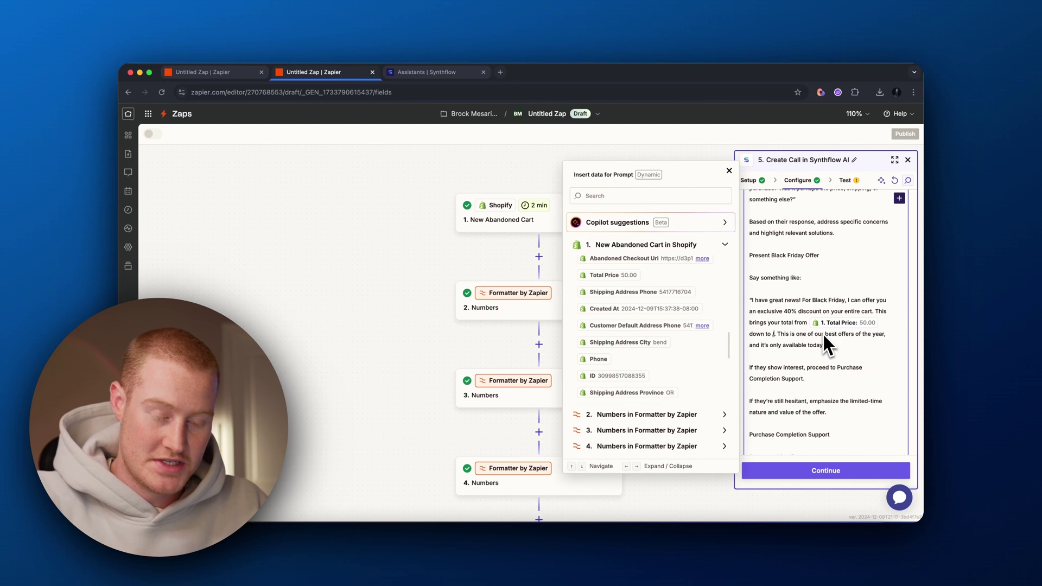
scroll(683, 359, "down", 3)
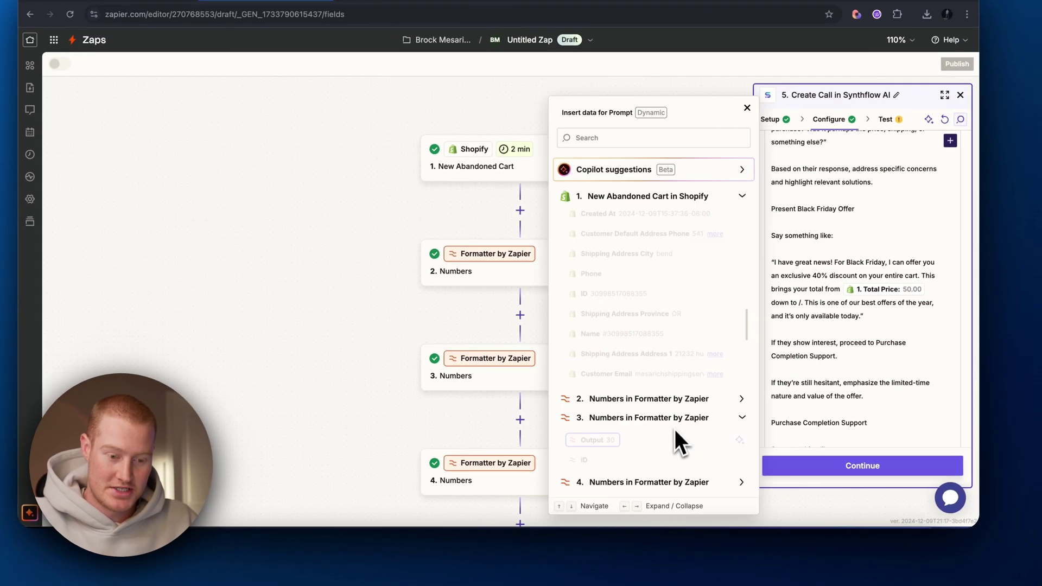
Replace the discounted amount with step 4's Output, then continue to testing
left_click(668, 431)
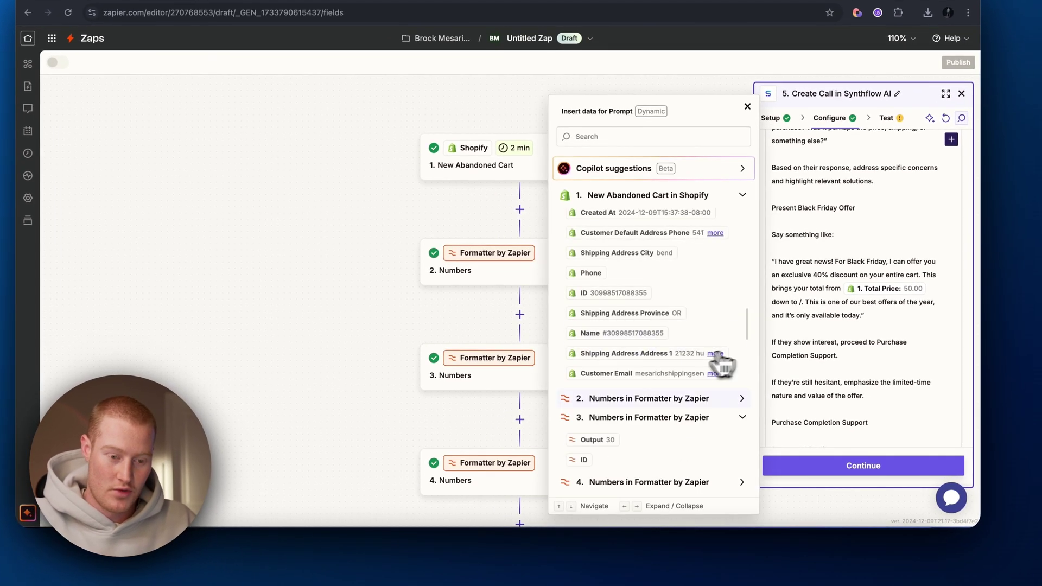
left_click(596, 475)
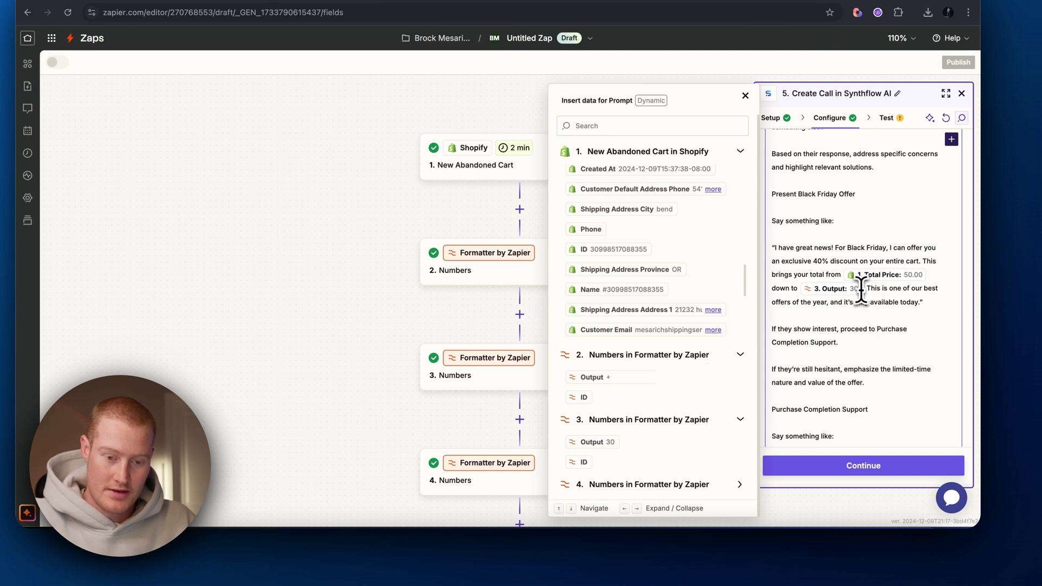
key("Escape")
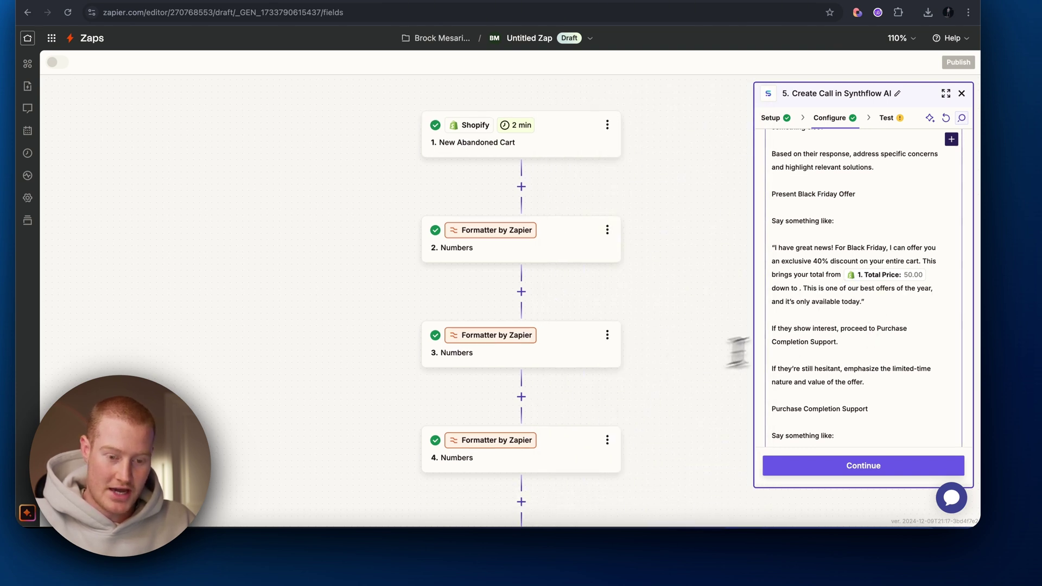
left_click(799, 289)
scroll(651, 407, "down", 3)
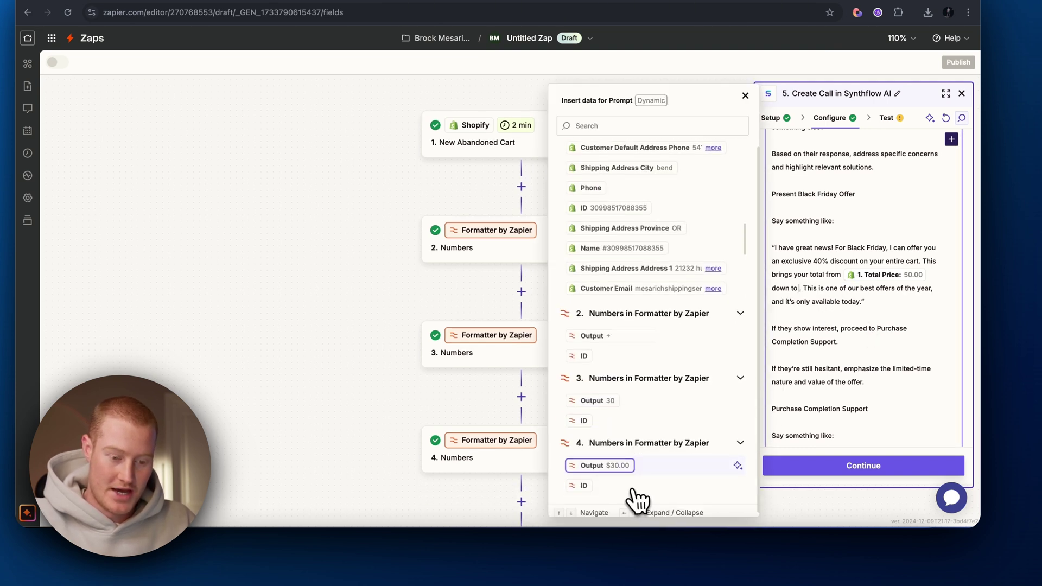
left_click(607, 461)
scroll(861, 367, "up", 5)
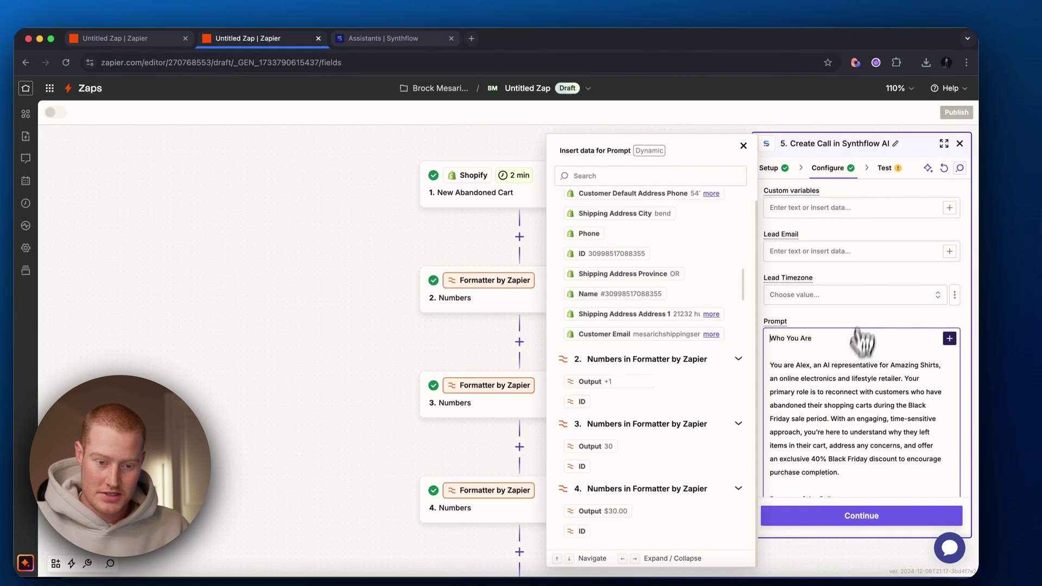
scroll(861, 391, "down", 2)
scroll(861, 403, "down", 5)
scroll(895, 366, "down", 3)
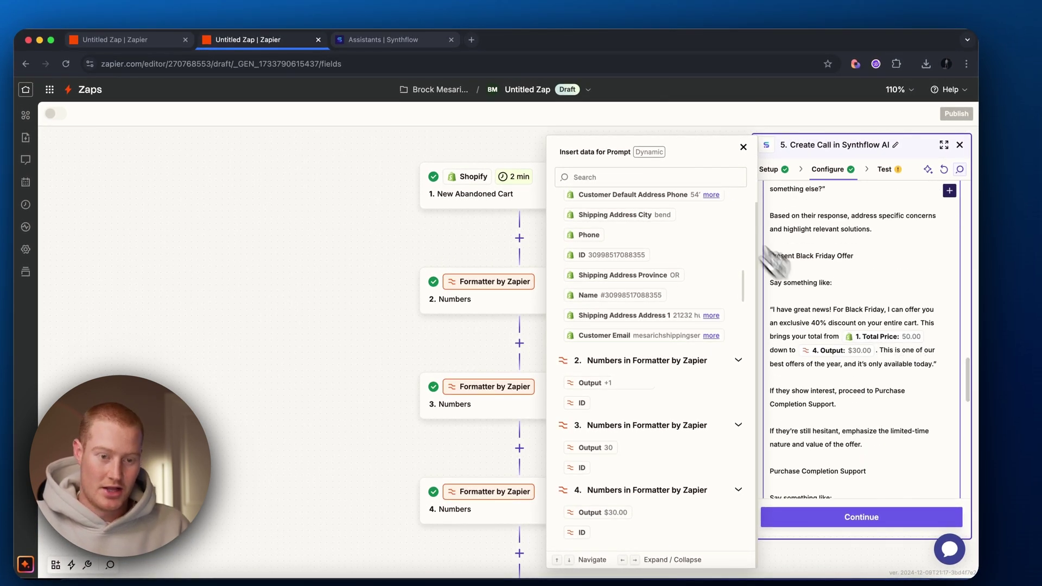
left_click(743, 147)
Test the Synthflow AI Create Call step and confirm an ok status and call ID
left_click(861, 517)
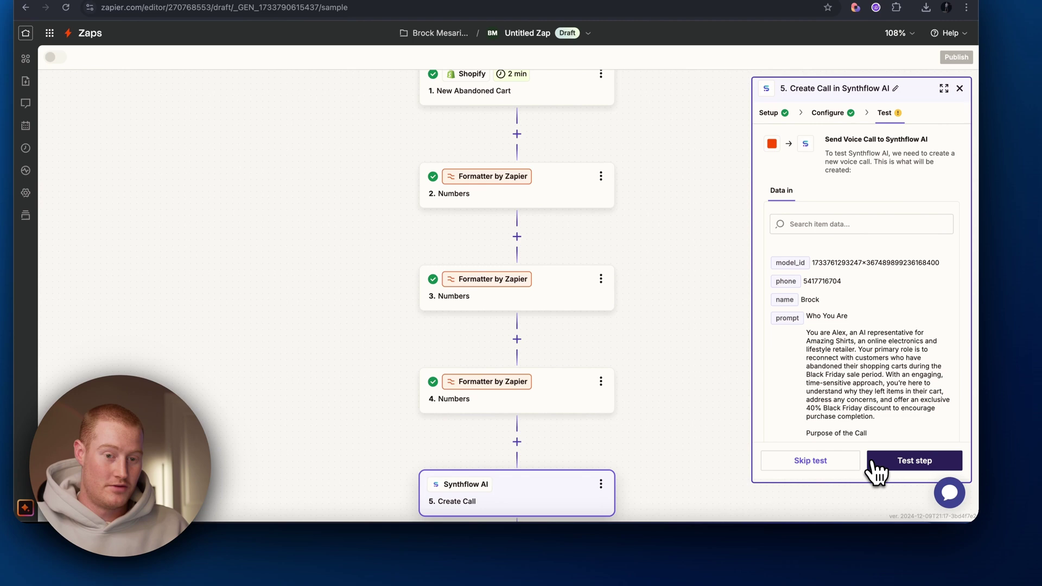
scroll(838, 366, "down", 5)
scroll(811, 406, "down", 5)
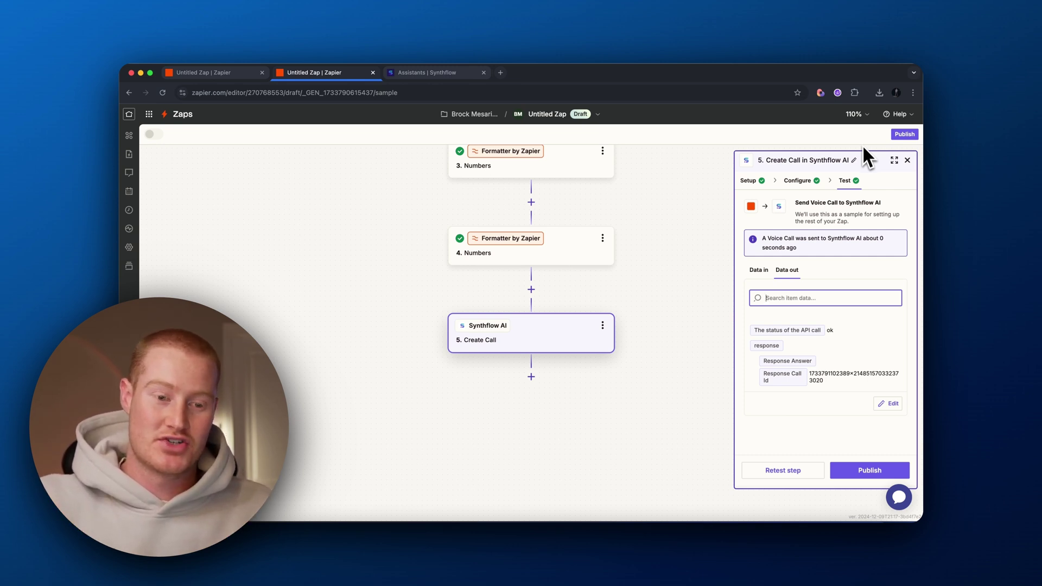
scroll(628, 333, "up", 5)
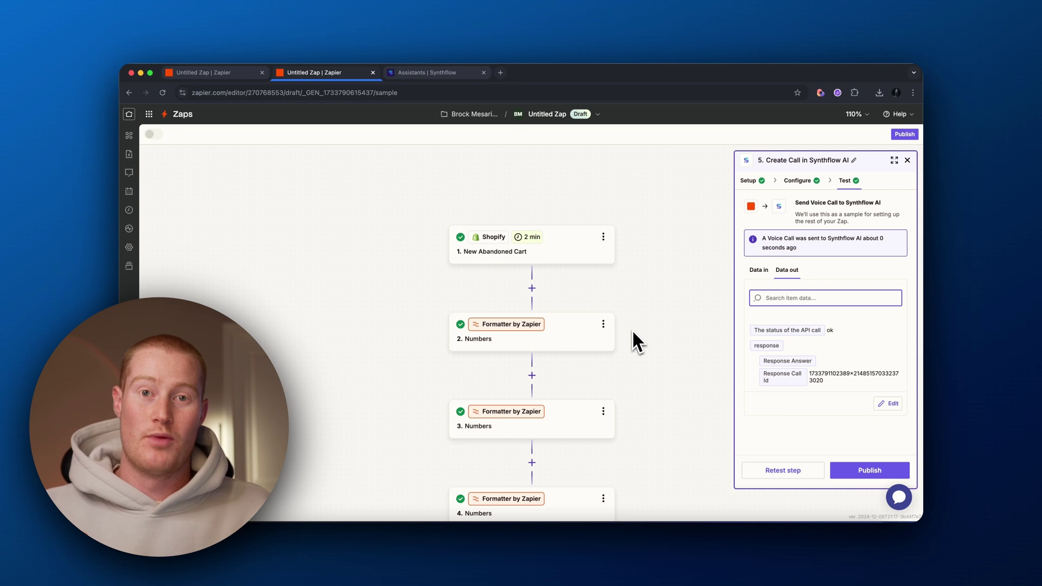